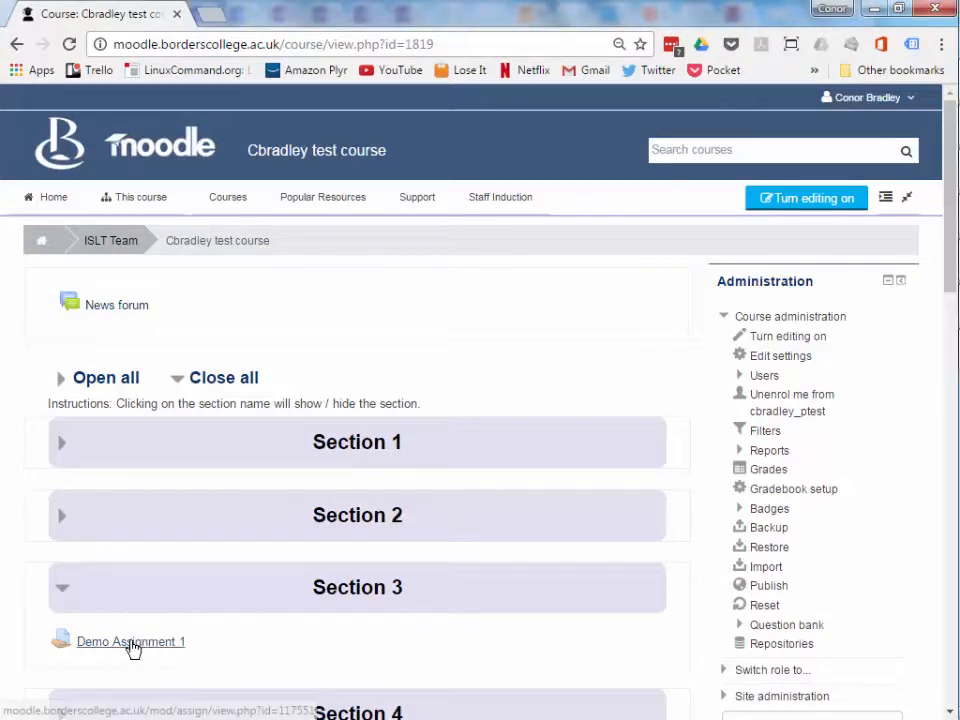
Look at the page of Demo Assignment 1 in Section 3 and return to the course page.
left_click(133, 645)
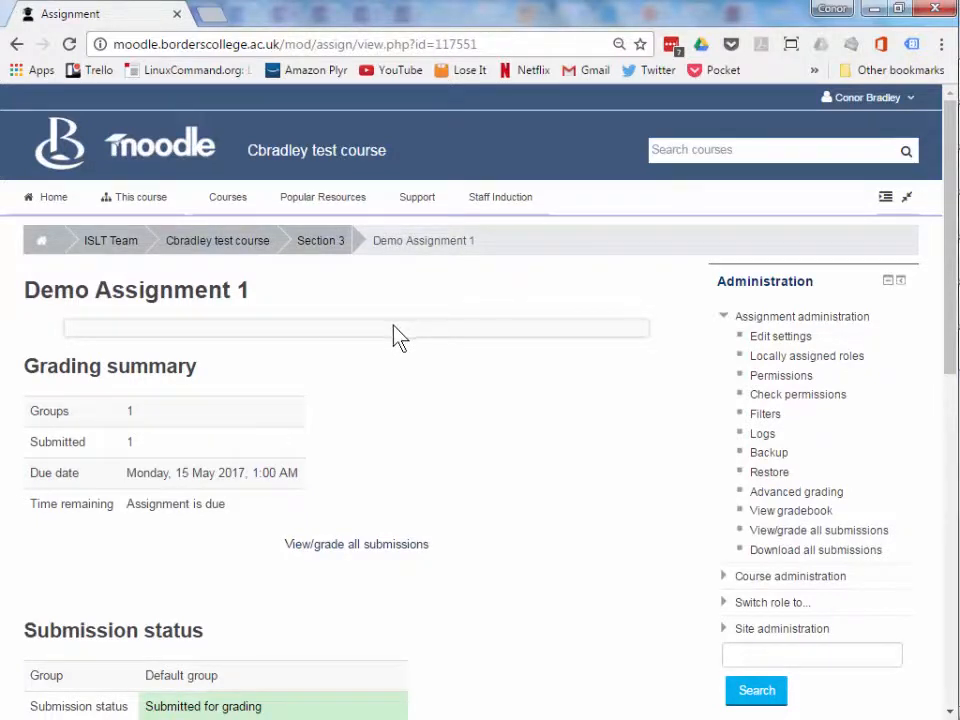
left_click(16, 42)
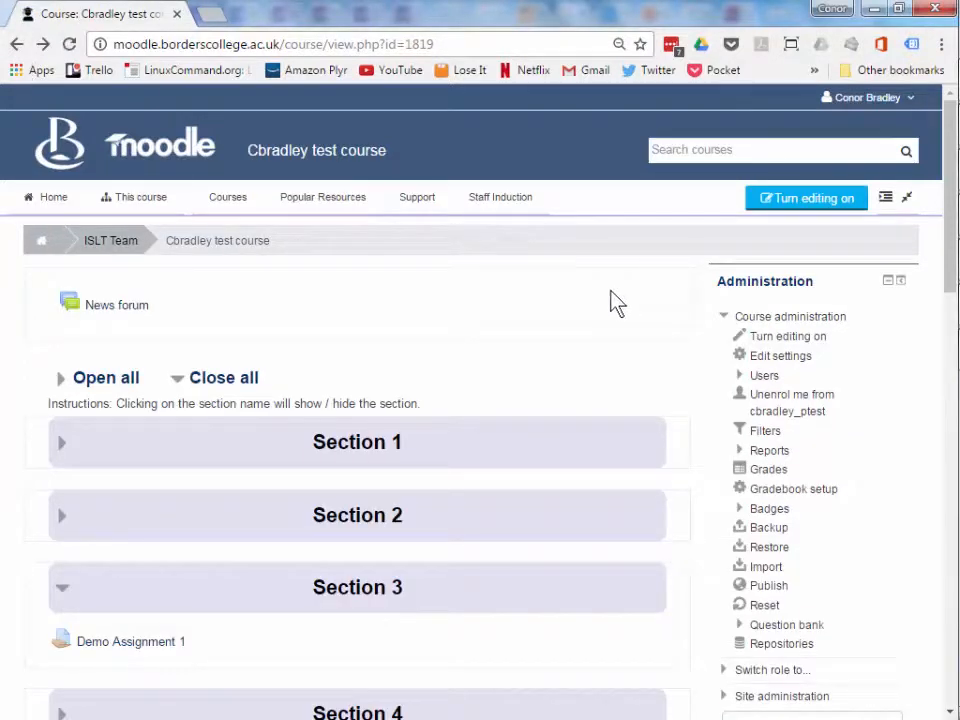
Turn on course editing and add a new Assignment activity to Section 3.
left_click(805, 200)
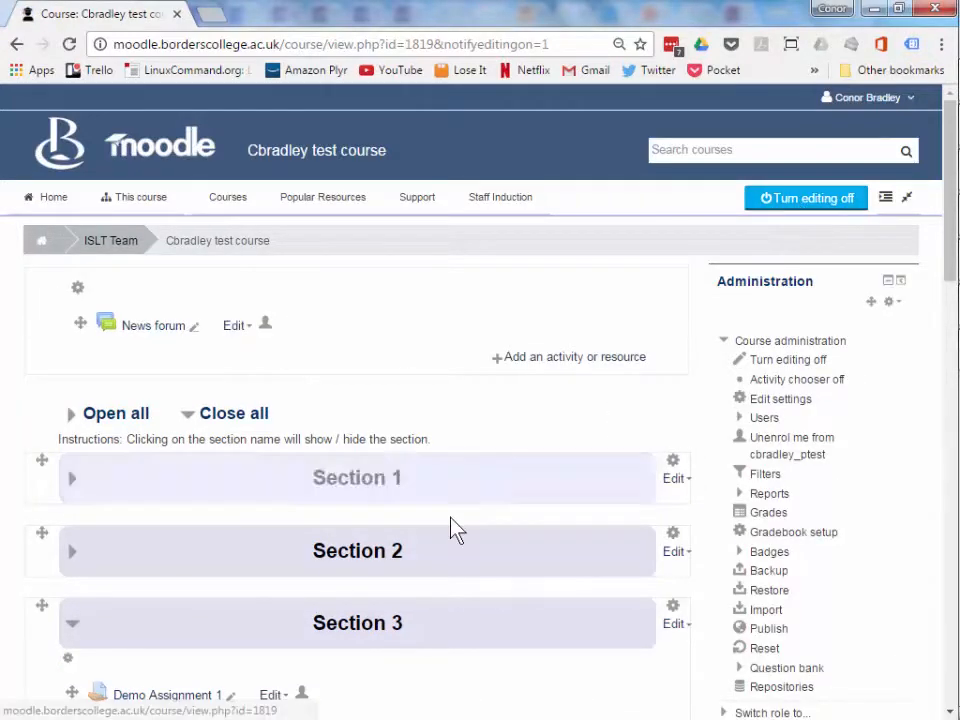
scroll(450, 528, "down", 3)
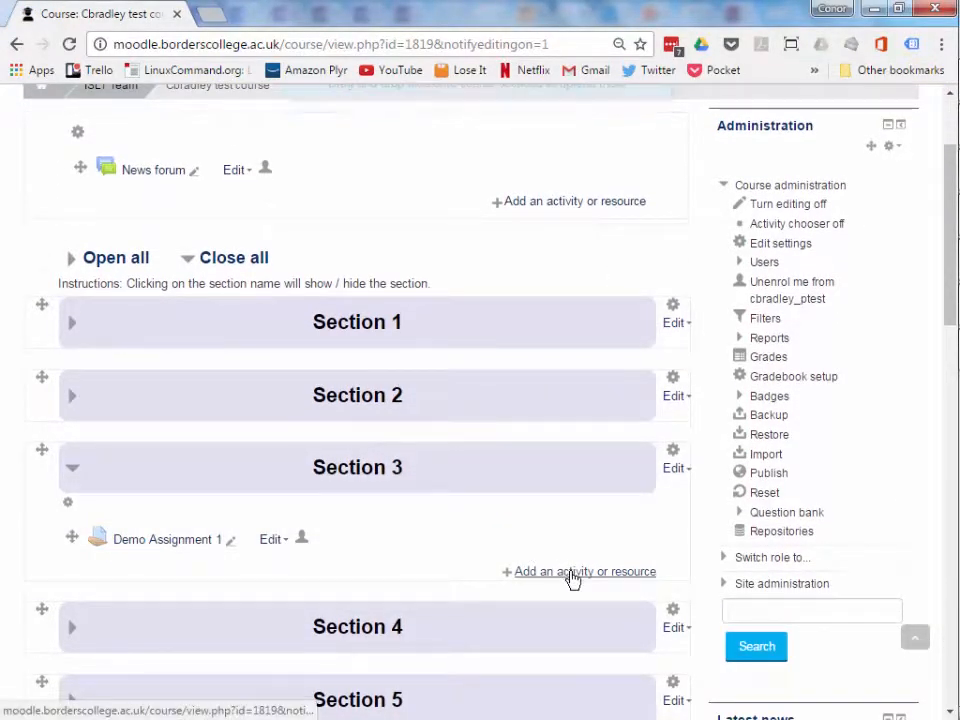
left_click(572, 572)
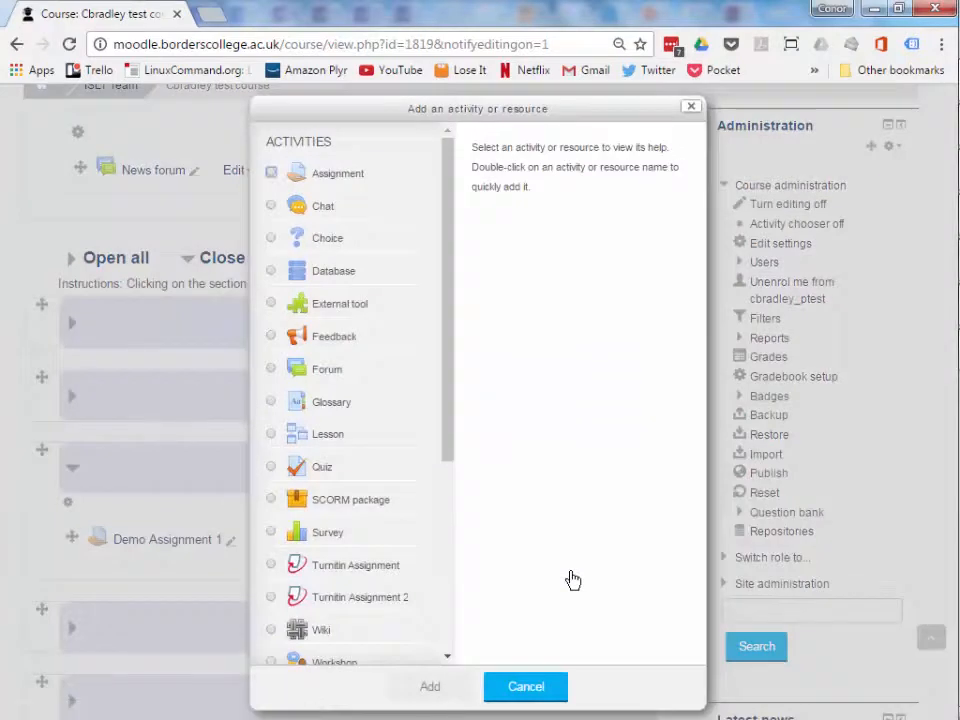
left_click(273, 178)
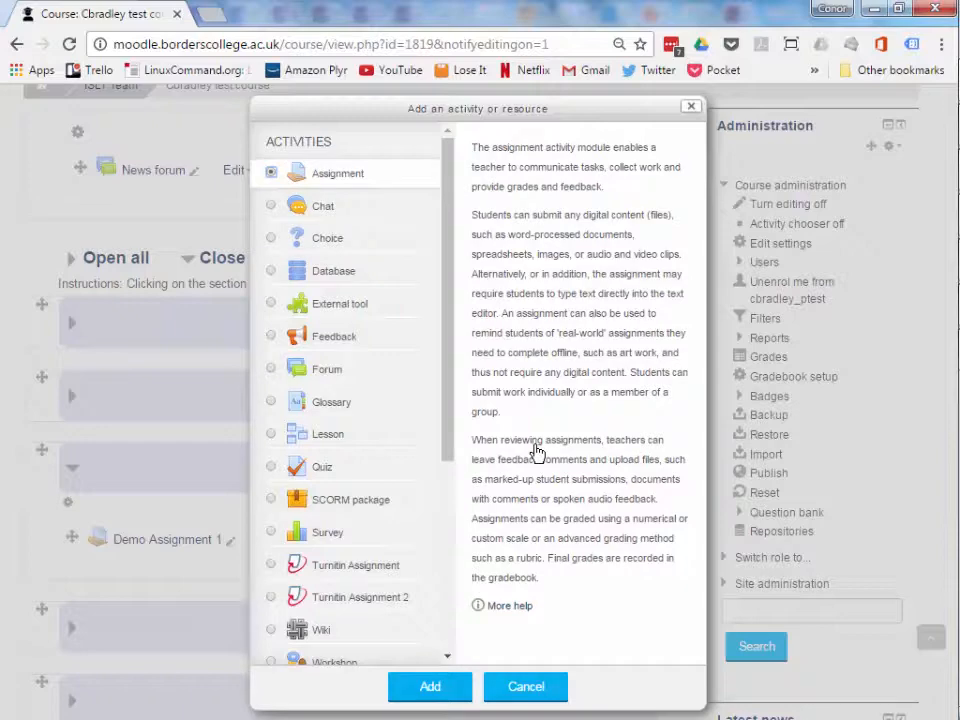
left_click(431, 690)
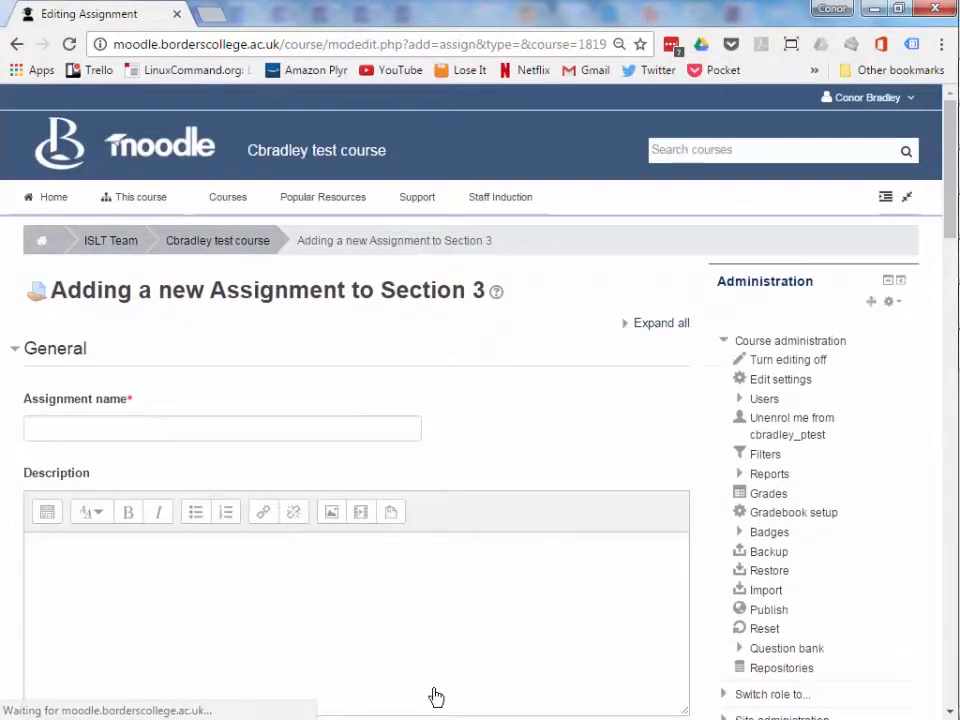
Name the assignment "Demo assignment 2" and enter the description "This assignment is for your human body homework.".
left_click(257, 429)
type("D")
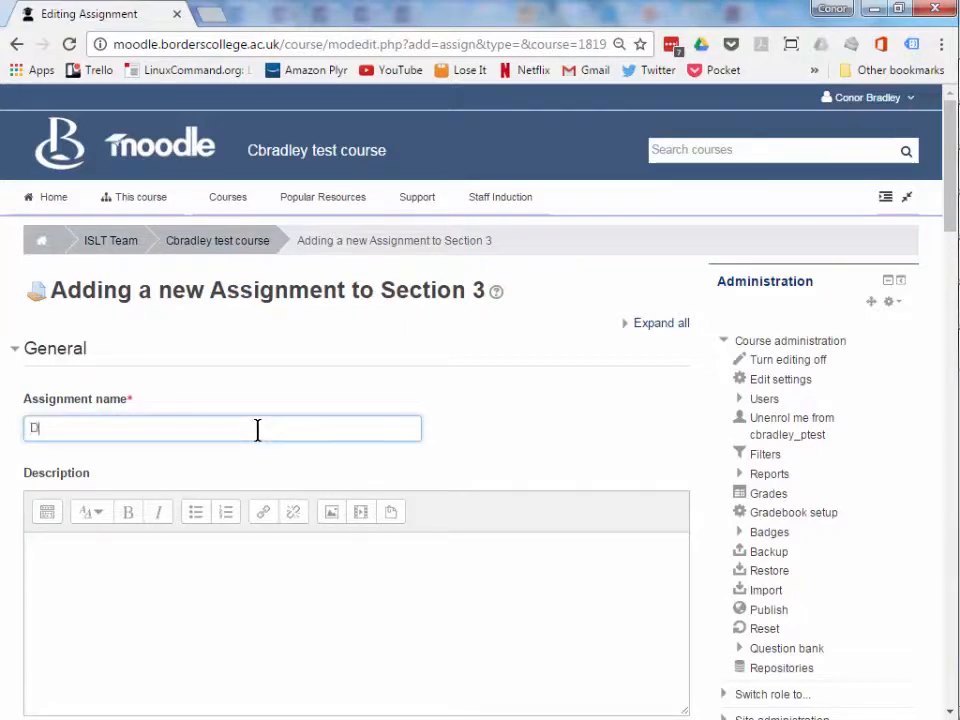
type("emo assignment 2")
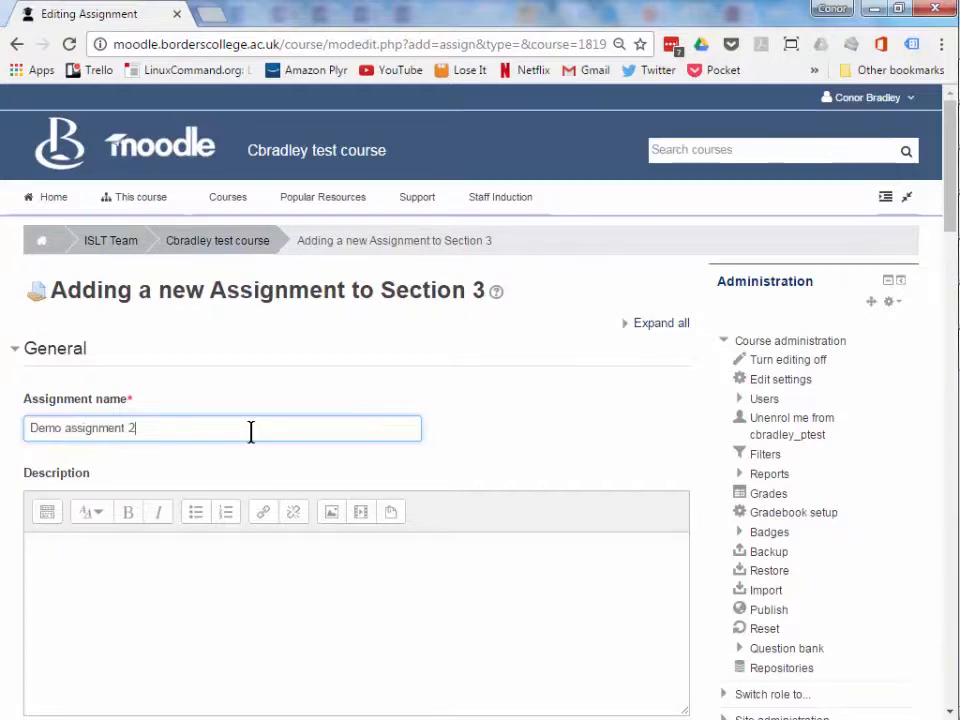
scroll(251, 431, "down", 2)
left_click(231, 415)
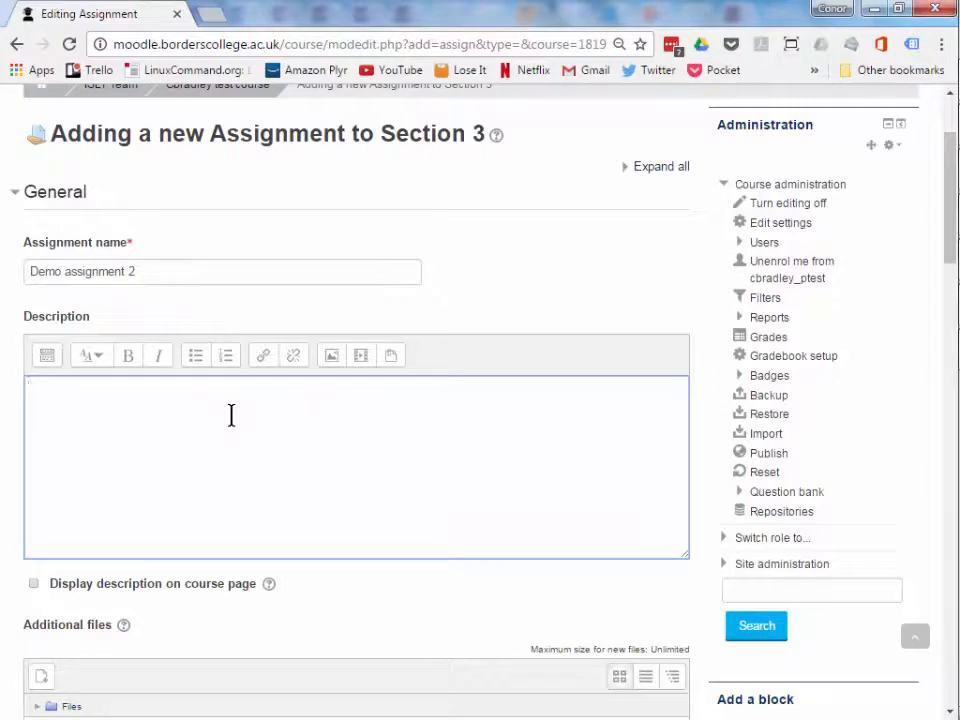
type("This assignment is for your ")
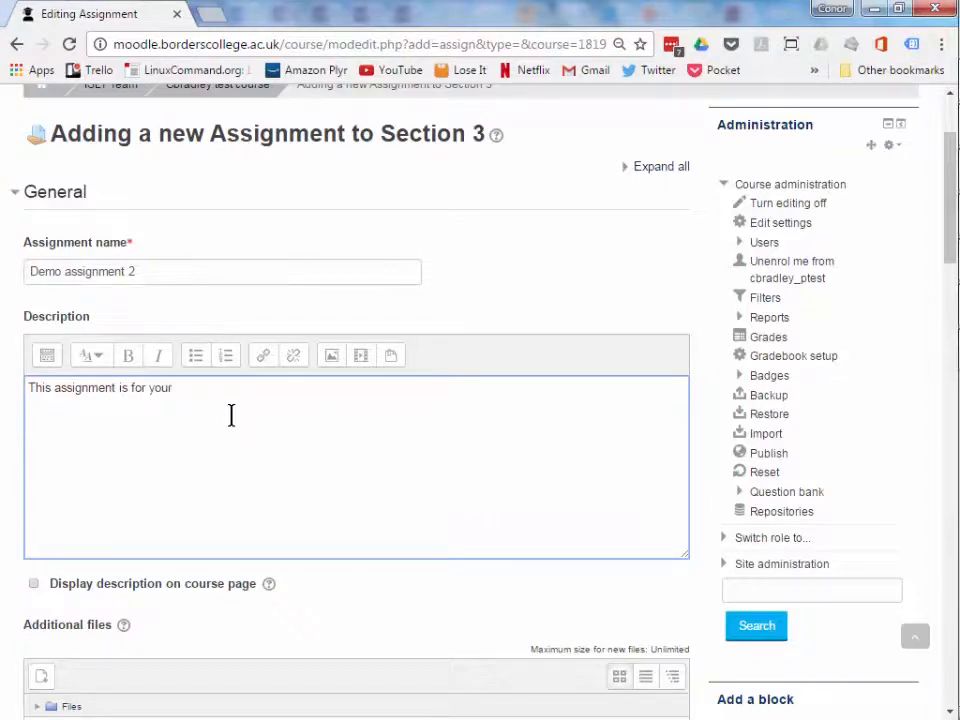
type("human body homework.")
Read the help for the "Display description on course page" option.
left_click(35, 586)
left_click(269, 586)
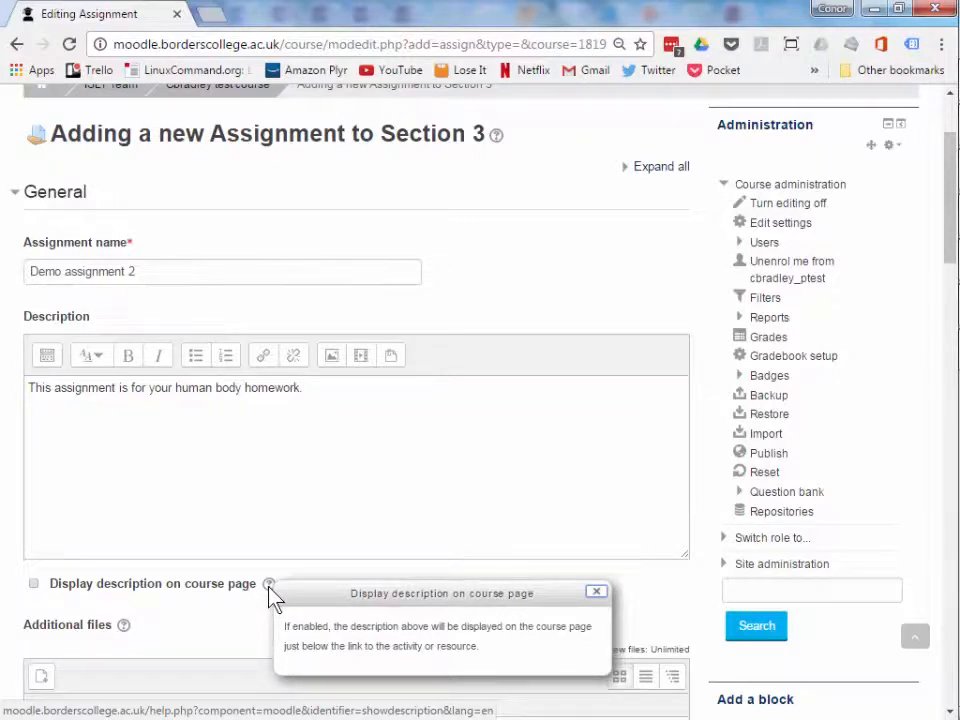
left_click(205, 604)
Set the hour of the "Allow submissions from" time to 17 in the availability settings.
scroll(207, 607, "down", 2)
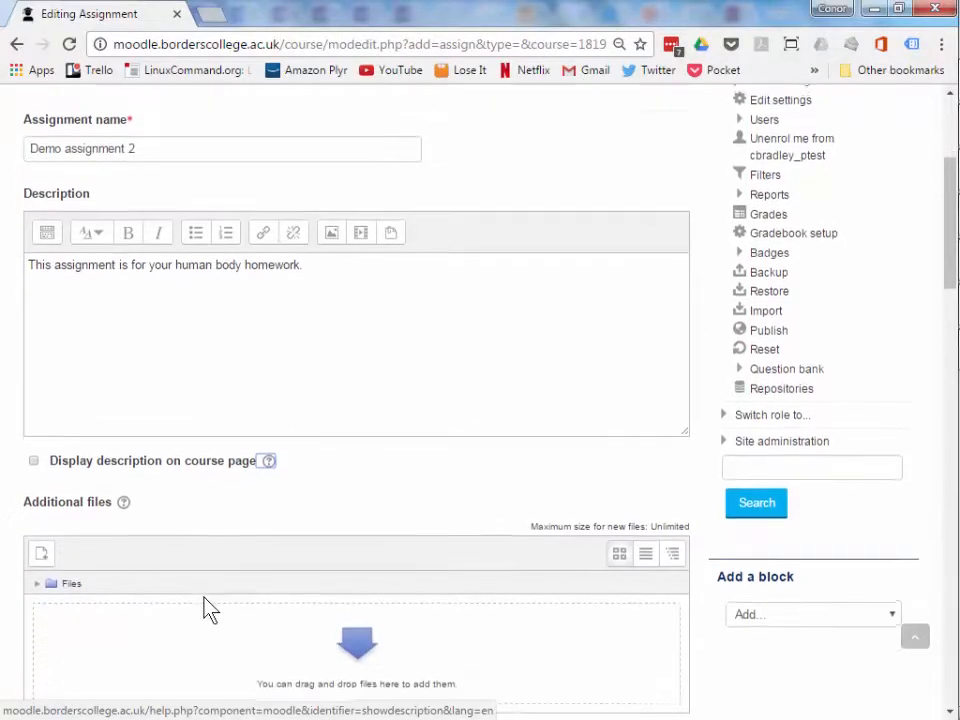
scroll(379, 489, "down", 5)
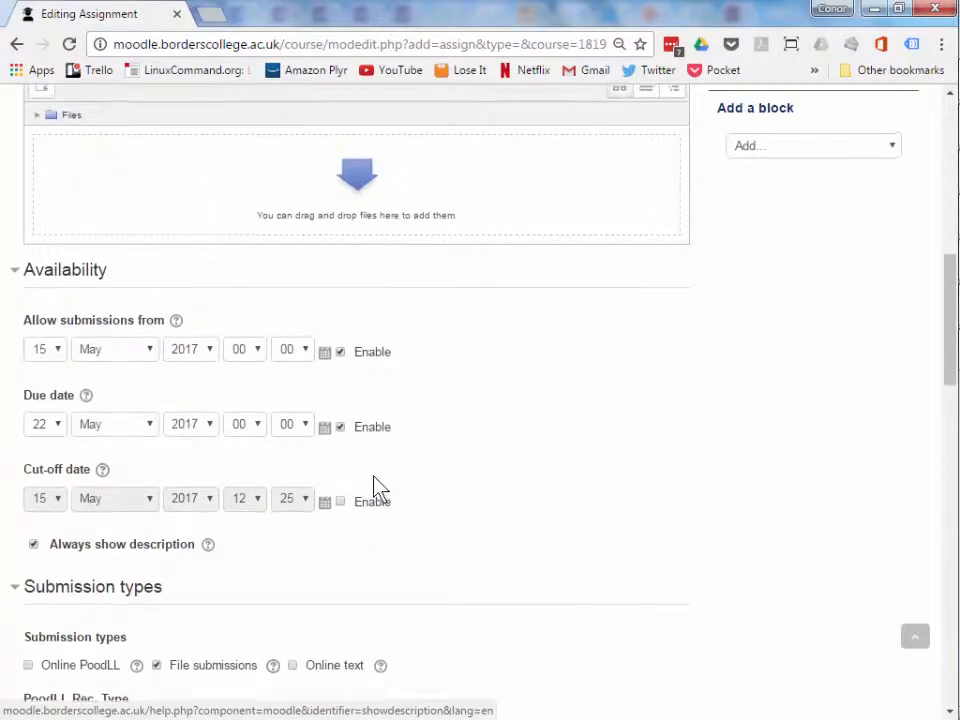
scroll(378, 489, "up", 2)
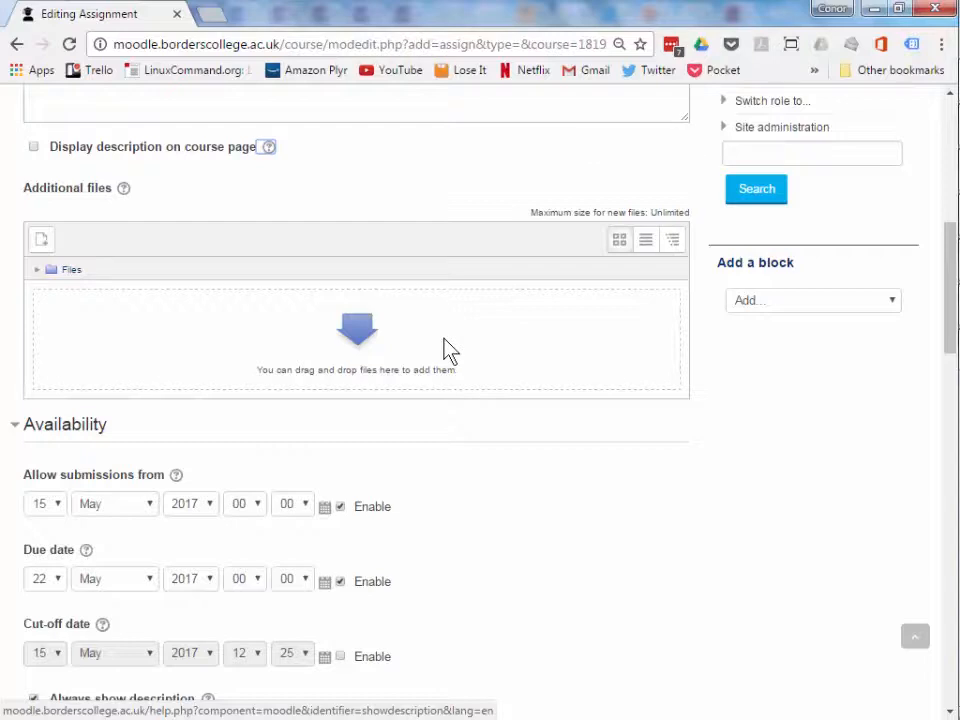
scroll(447, 349, "down", 1)
scroll(671, 375, "down", 2)
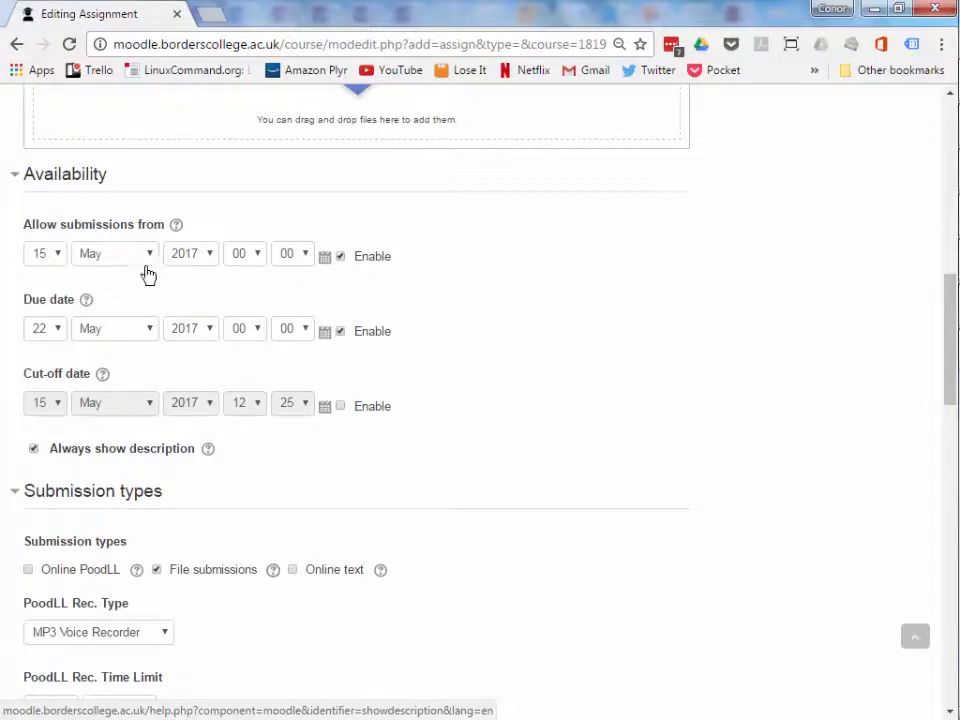
left_click(248, 258)
scroll(260, 370, "down", 2)
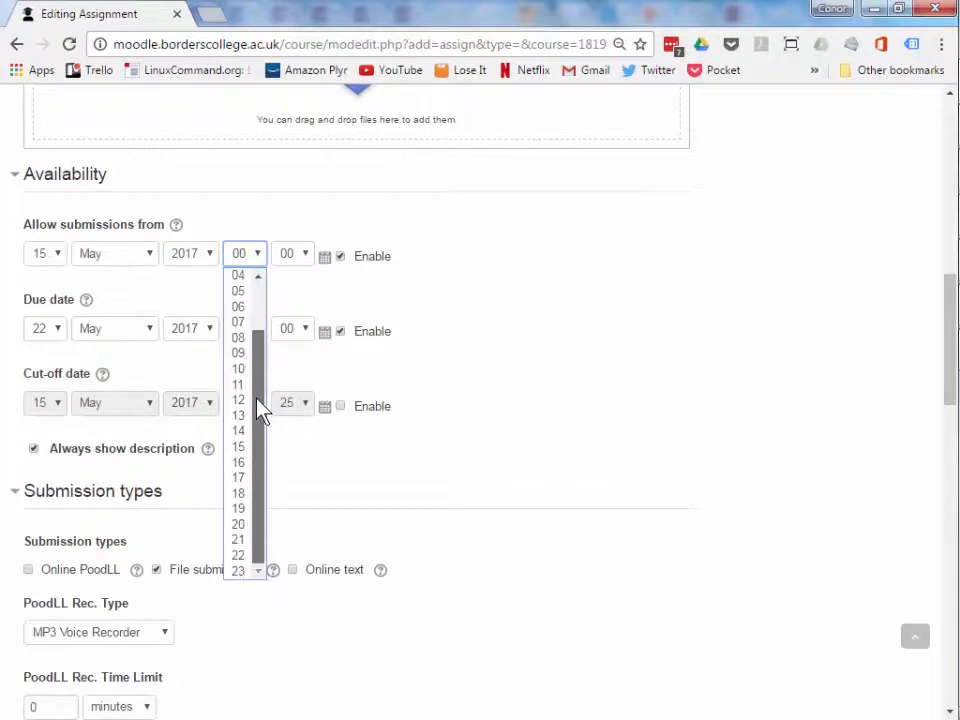
left_click(241, 478)
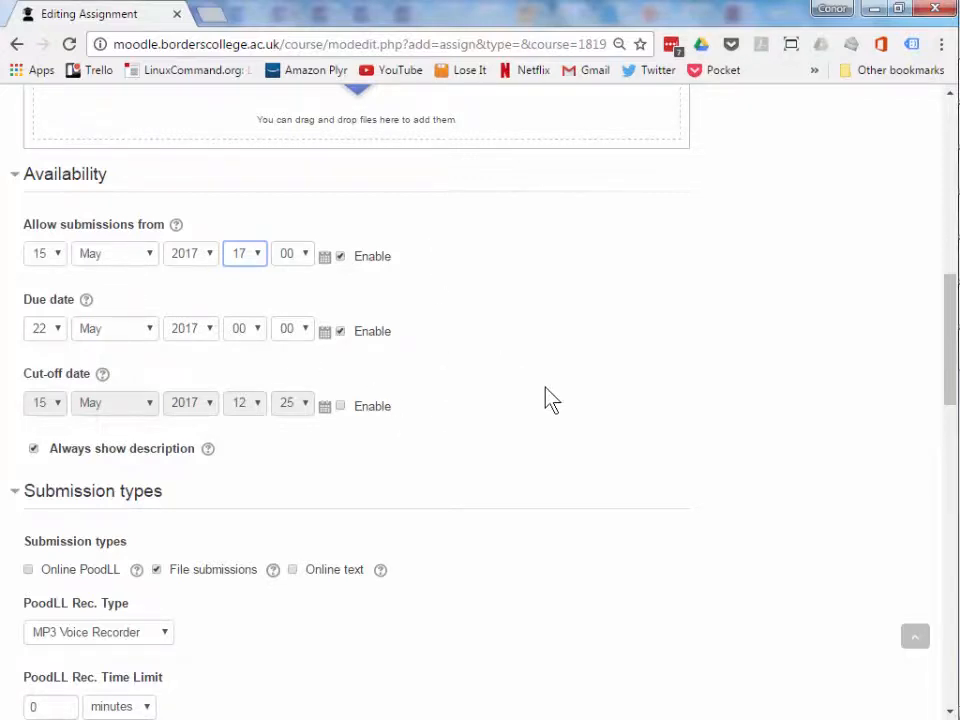
Review the assignment's submission types and its feedback types settings.
scroll(550, 399, "down", 3)
scroll(513, 255, "down", 1)
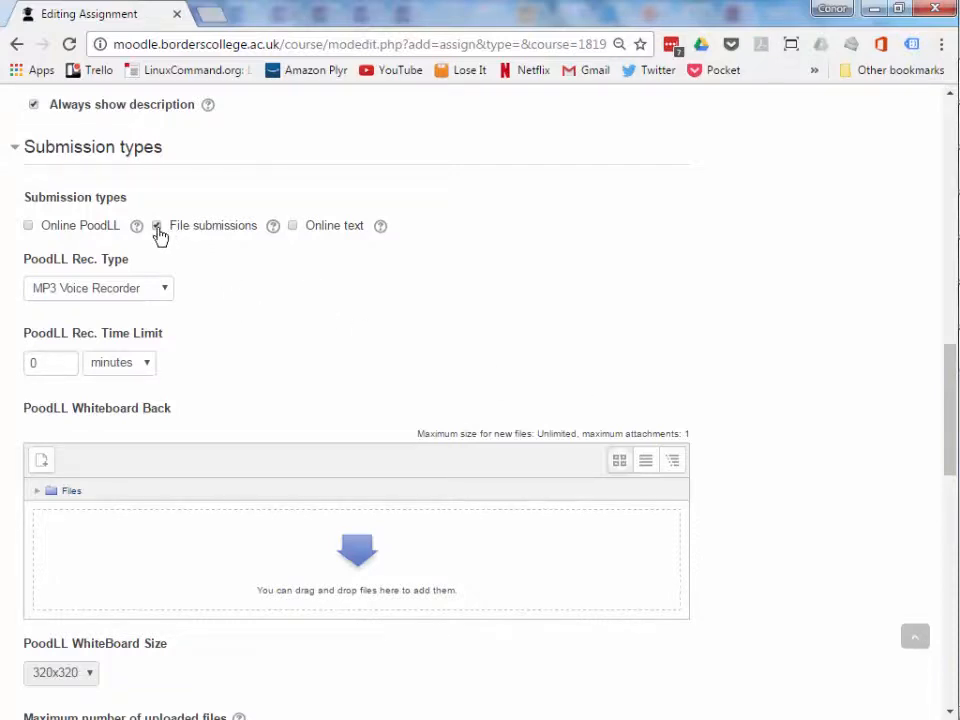
scroll(810, 333, "down", 1)
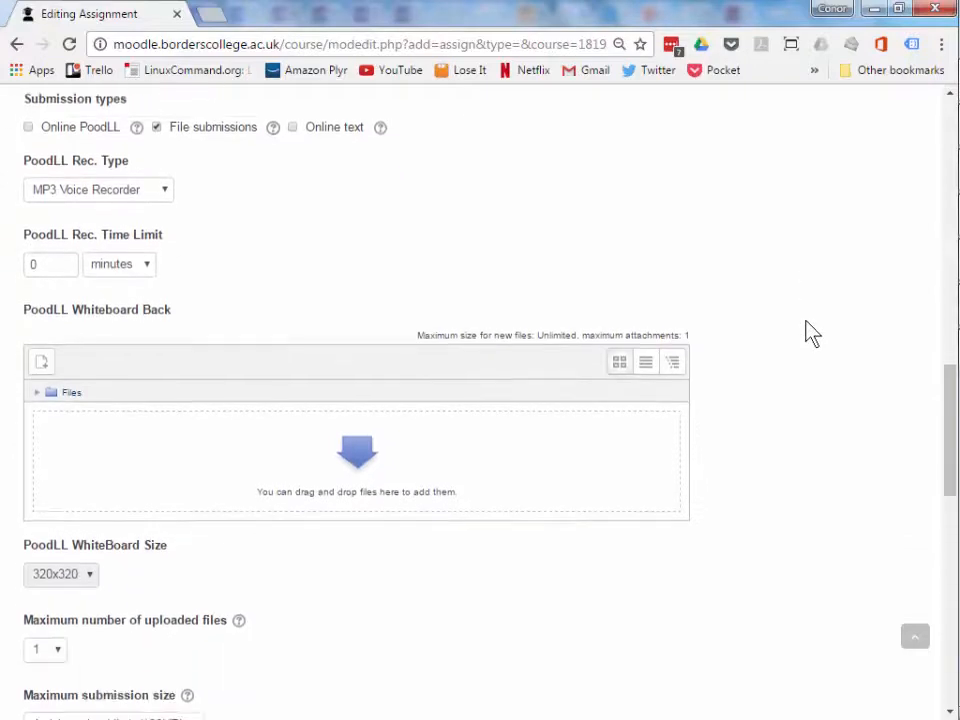
scroll(810, 333, "down", 6)
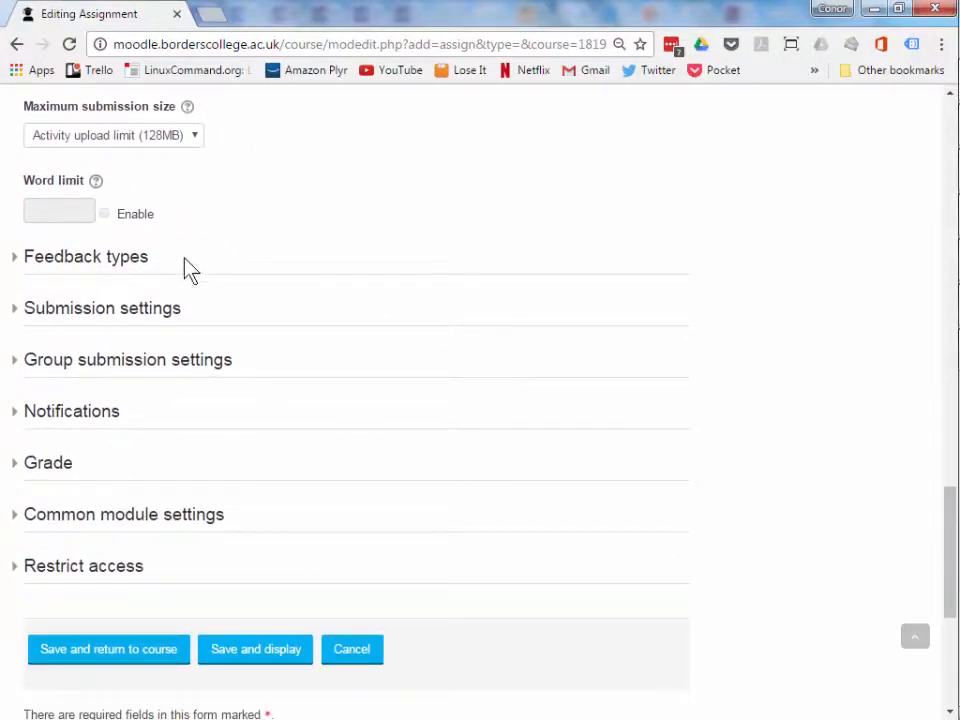
left_click(116, 262)
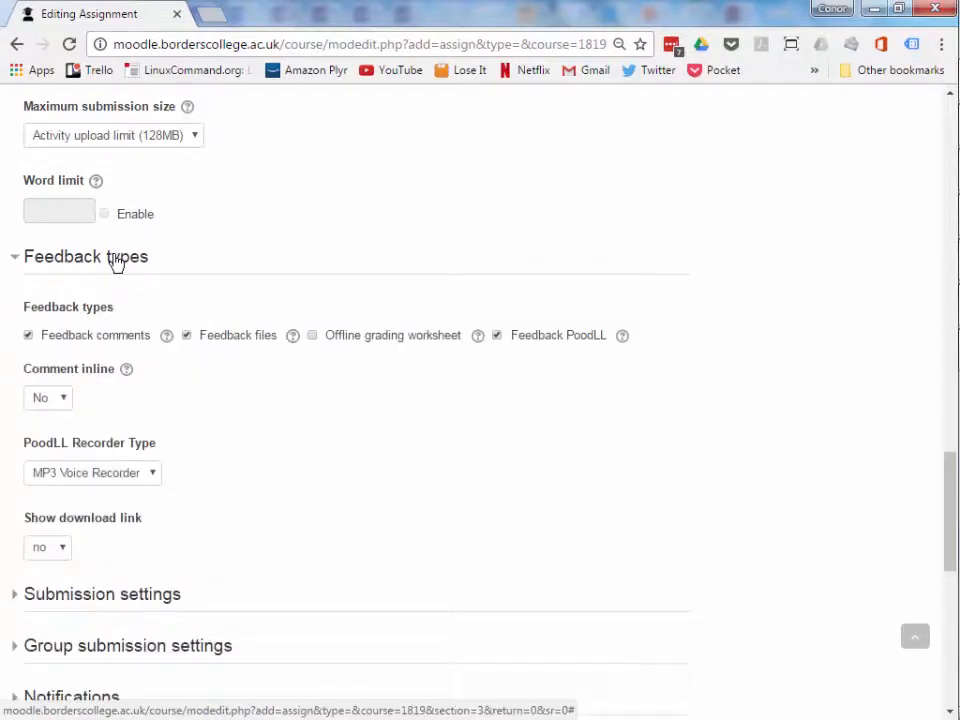
left_click(116, 262)
scroll(112, 262, "down", 1)
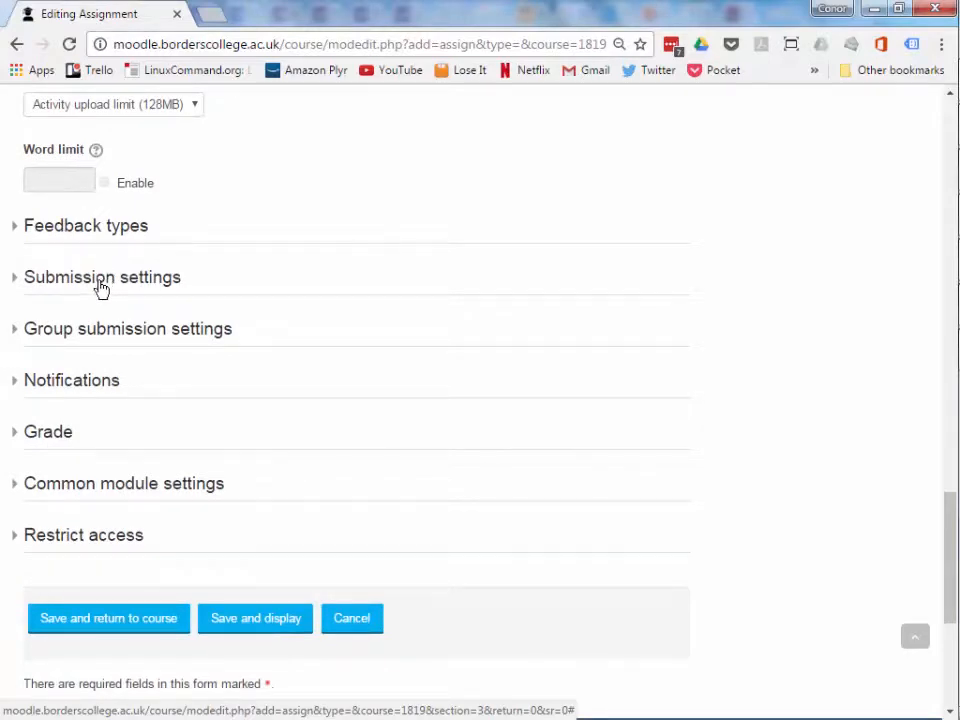
Review the submission settings and the notification options for graders and students.
left_click(102, 287)
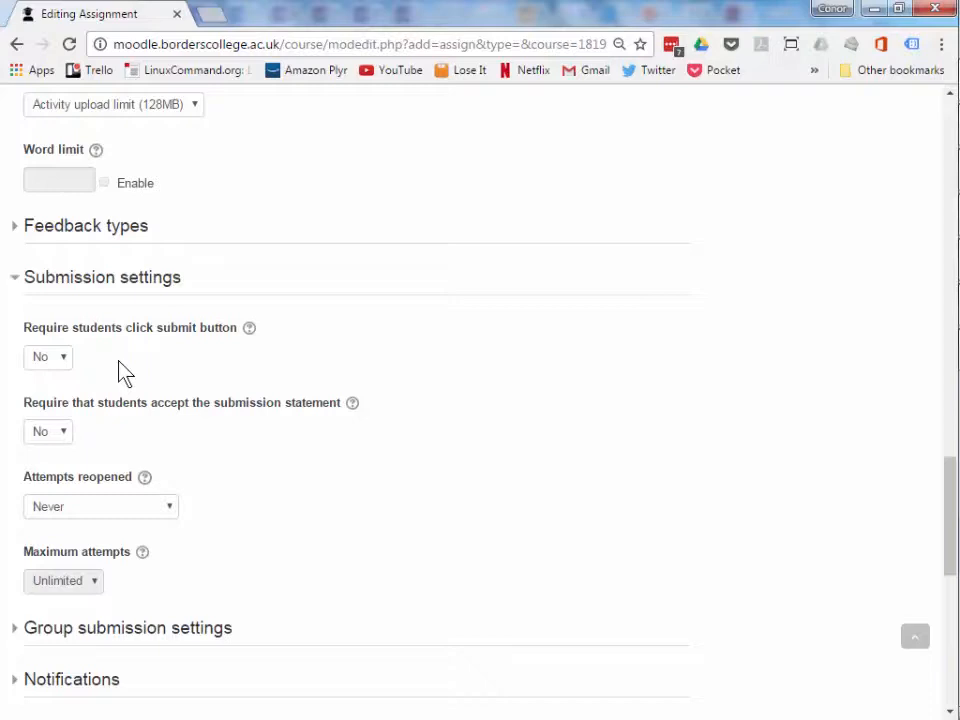
scroll(118, 372, "down", 1)
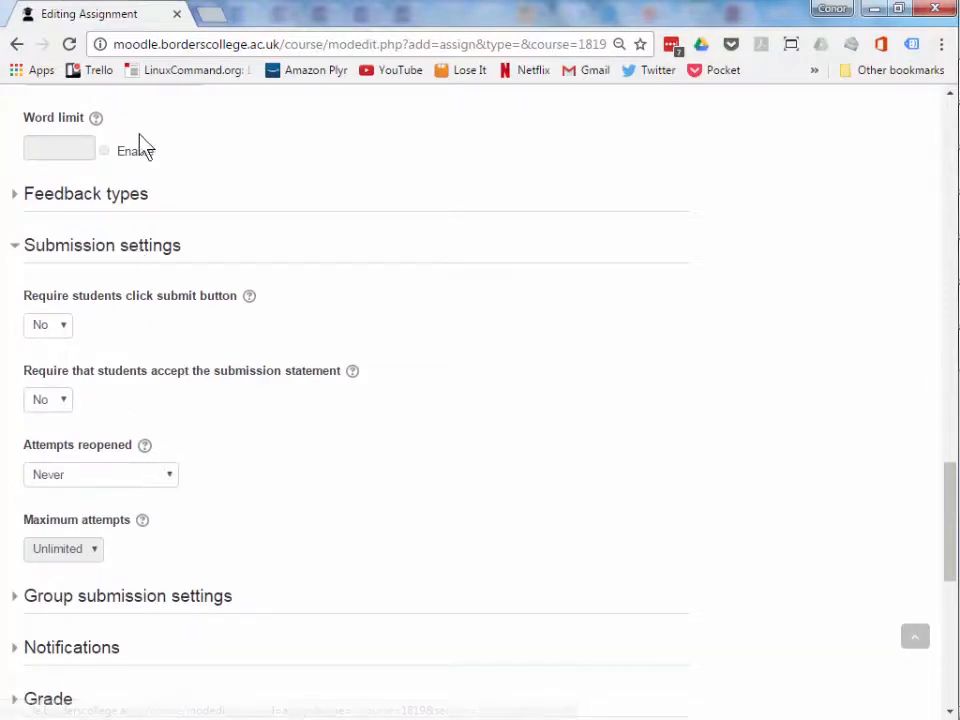
left_click(101, 247)
scroll(100, 249, "down", 1)
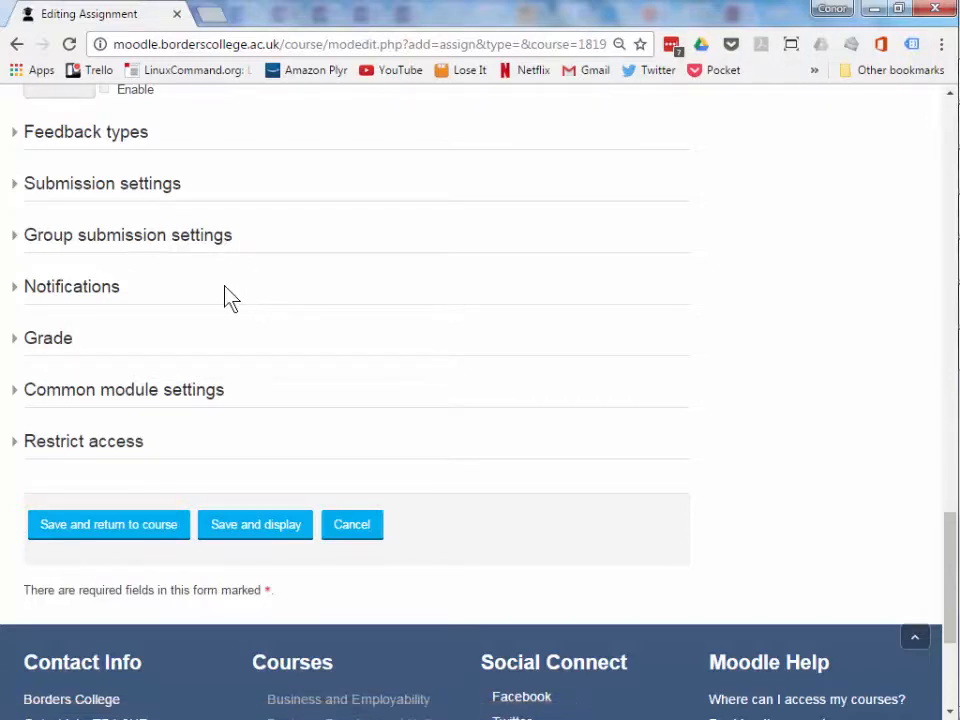
scroll(224, 294, "down", 1)
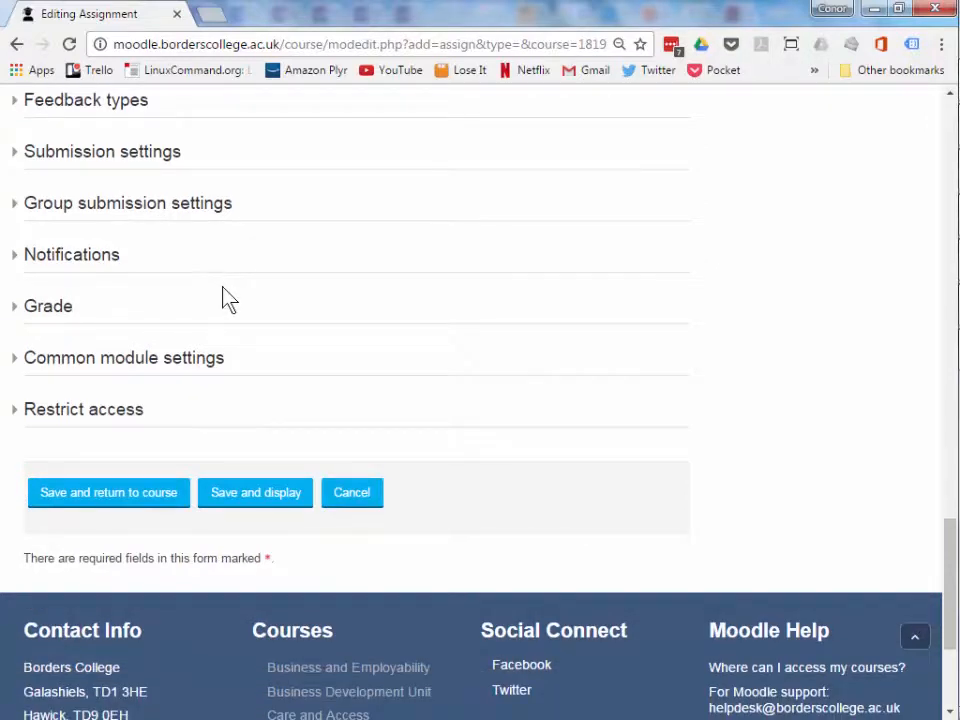
left_click(41, 265)
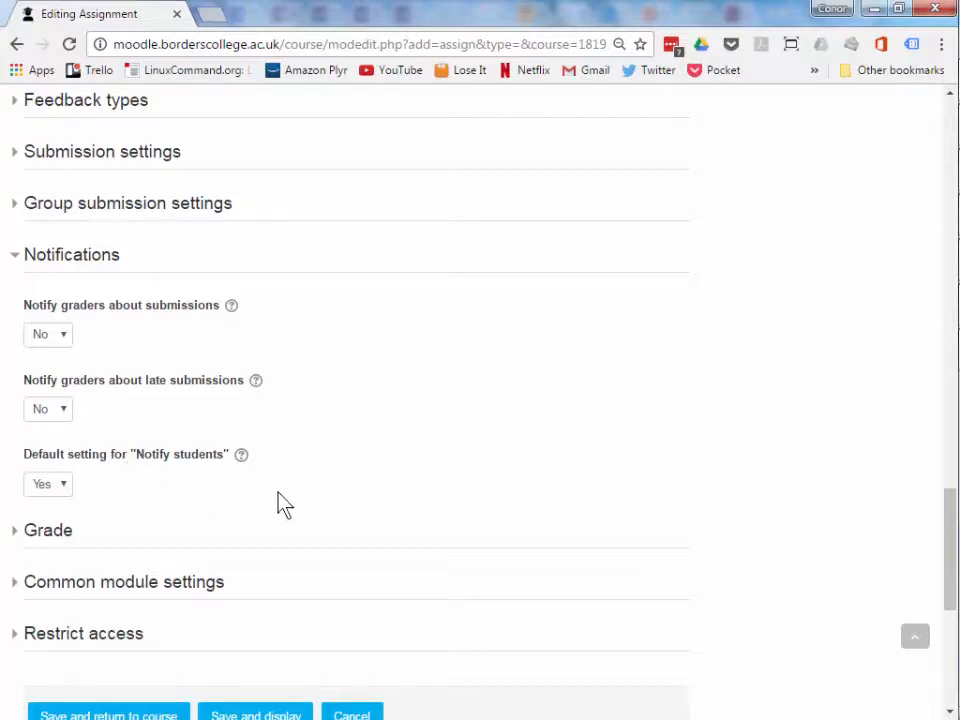
In the assignment's grade settings, set the grade type to Scale and choose the BTEC scale.
scroll(508, 455, "down", 2)
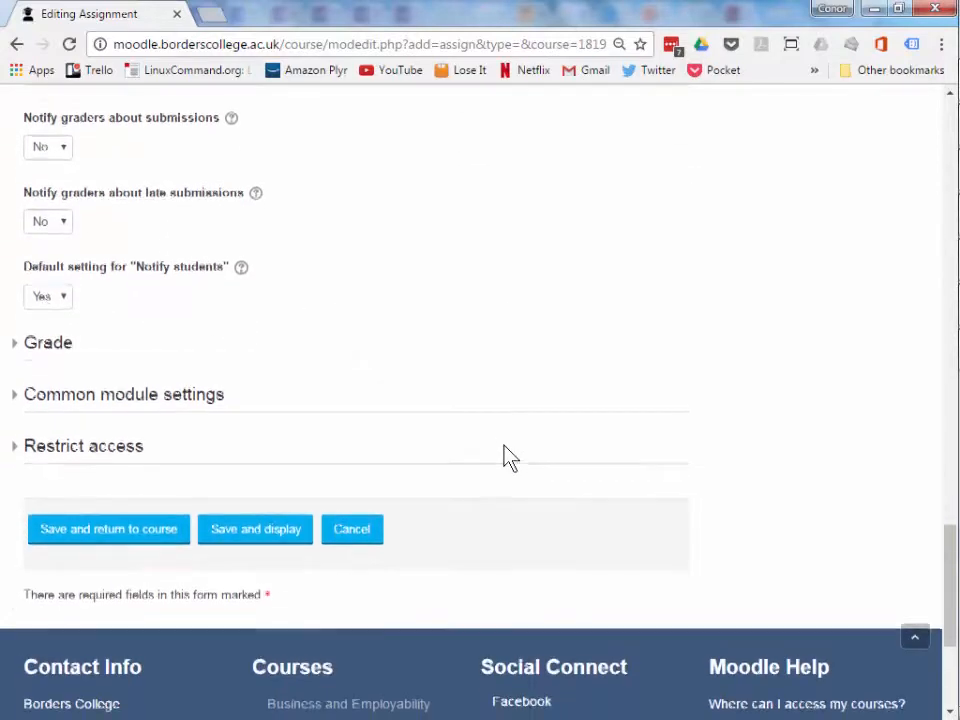
left_click(47, 345)
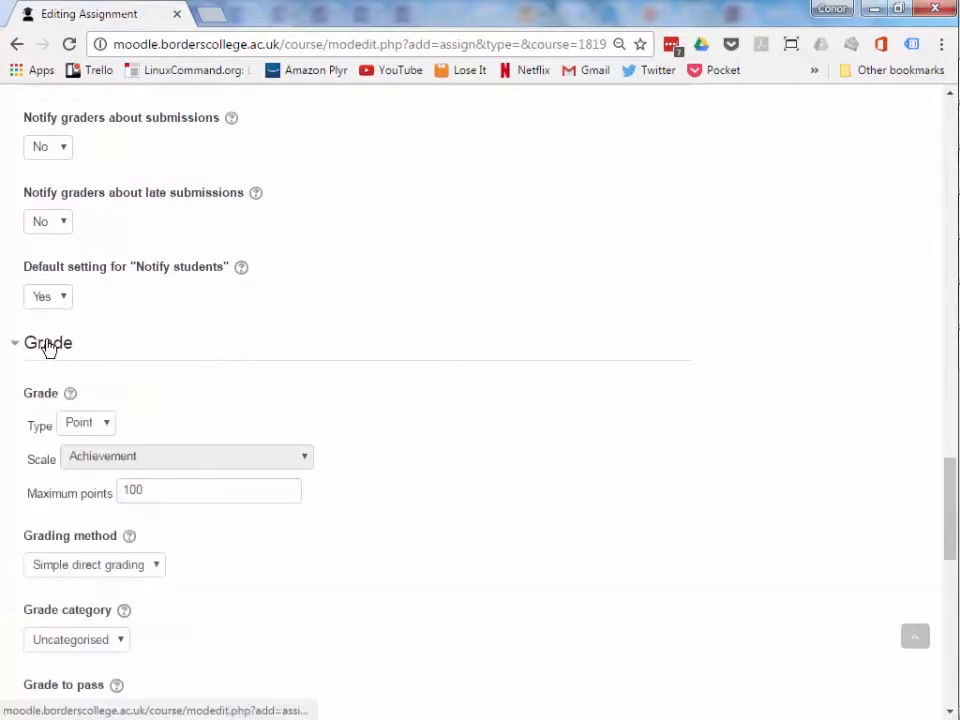
scroll(47, 345, "down", 3)
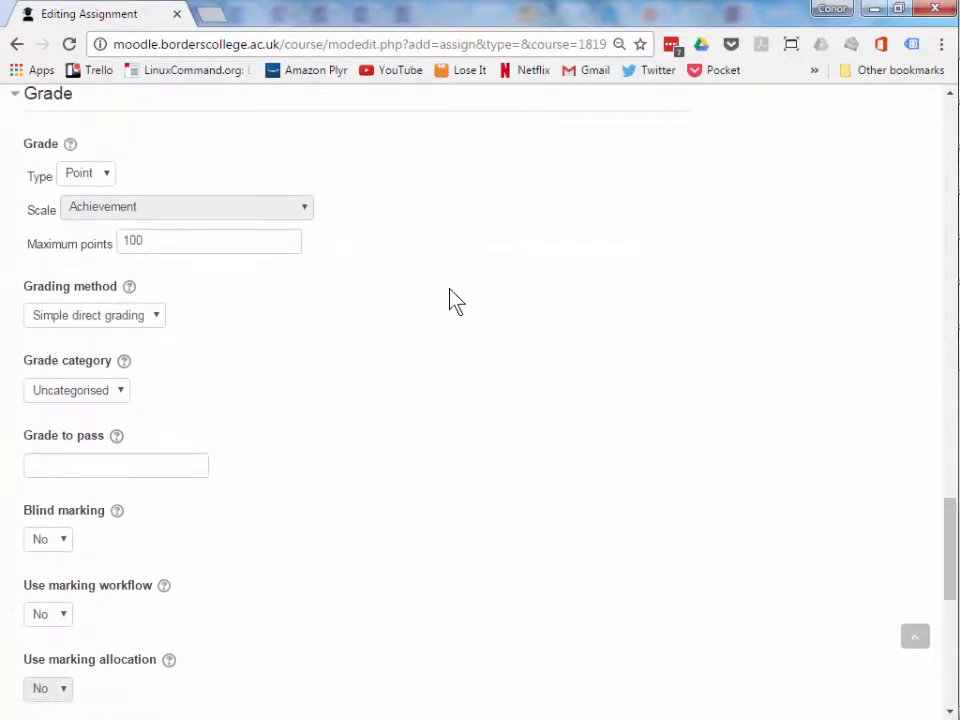
left_click(152, 241)
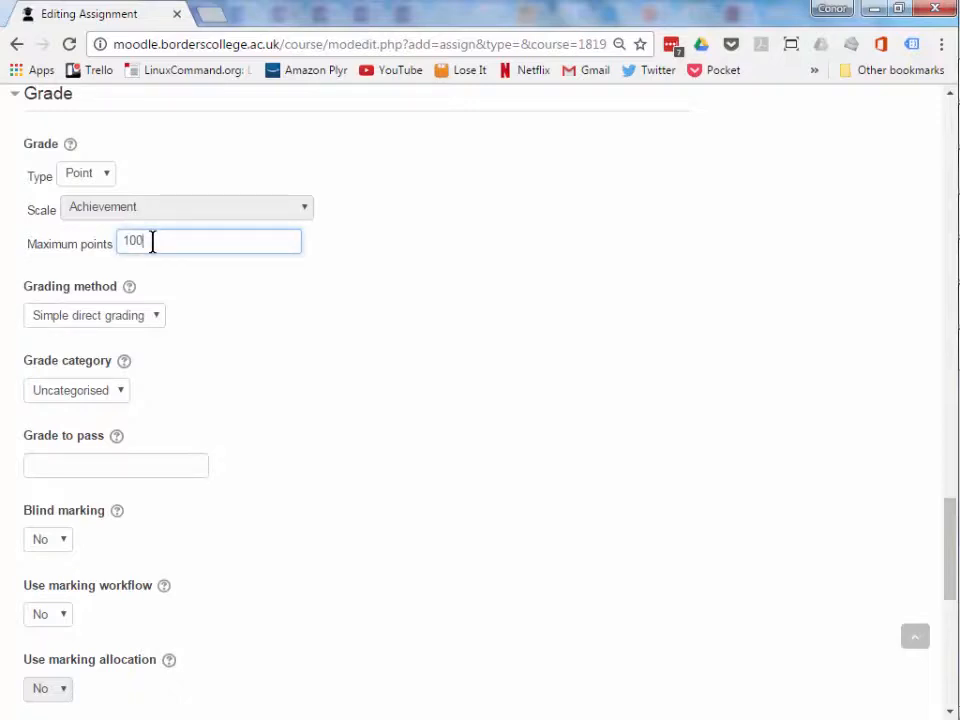
left_click(103, 176)
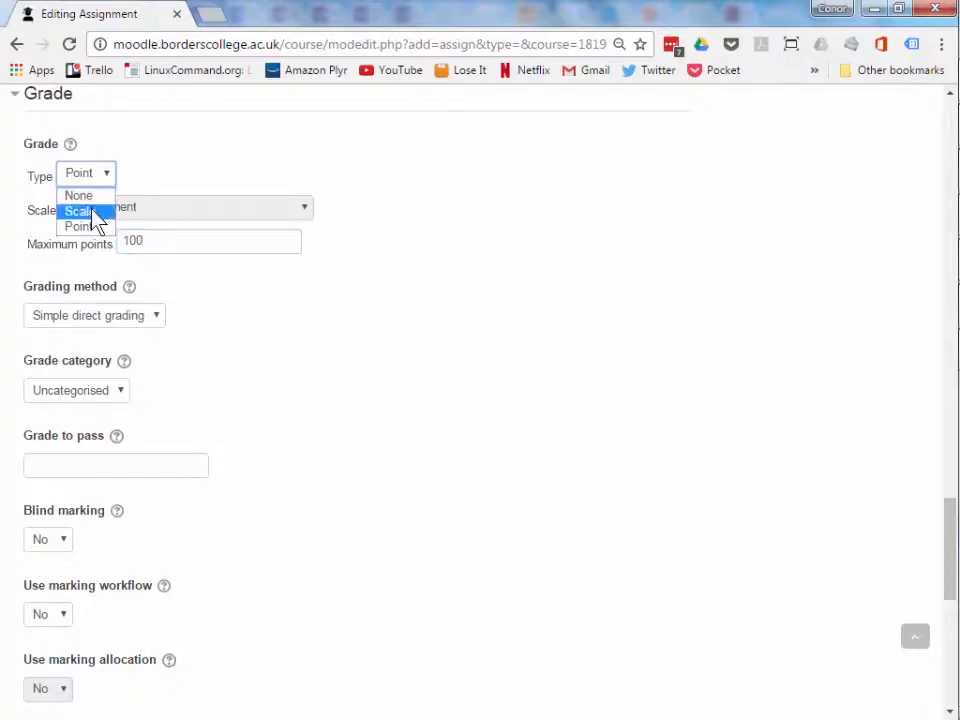
left_click(93, 211)
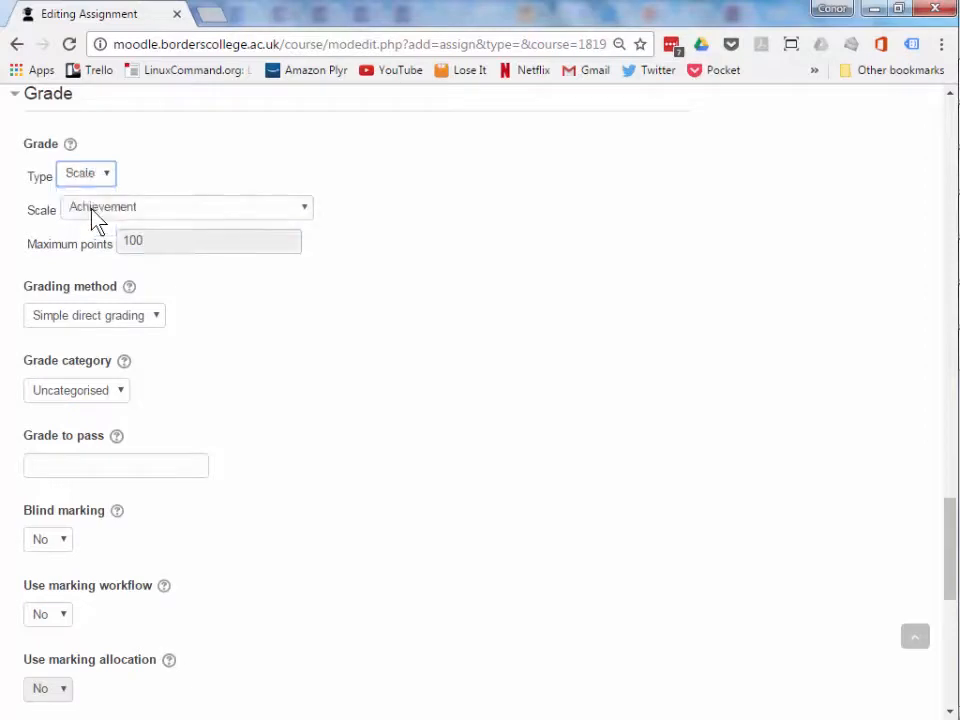
left_click(228, 211)
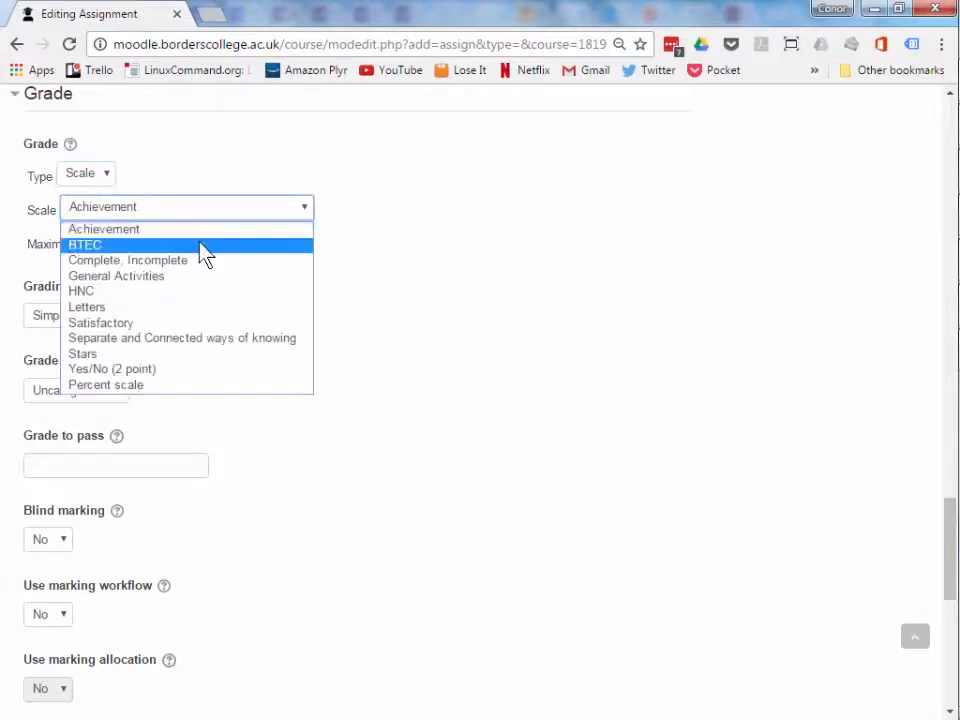
left_click(200, 245)
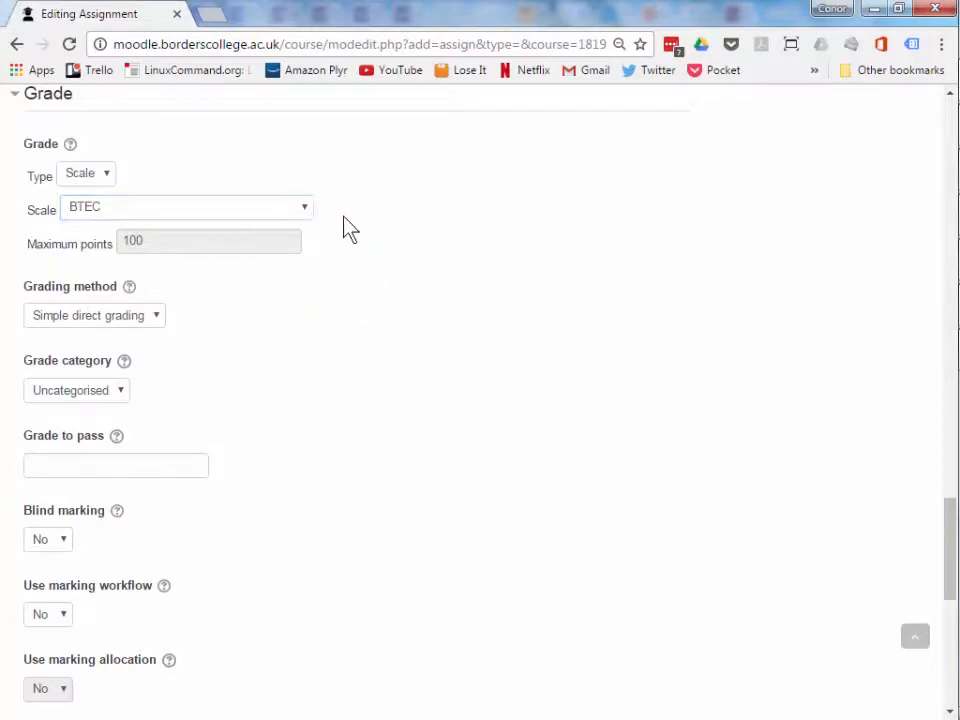
left_click(277, 214)
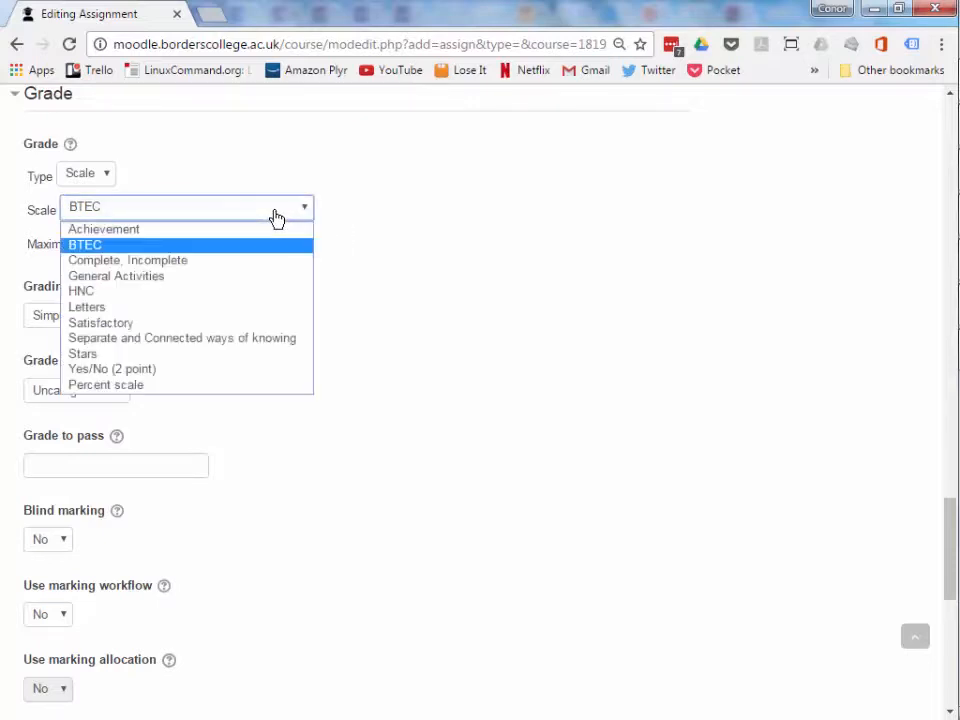
left_click(276, 214)
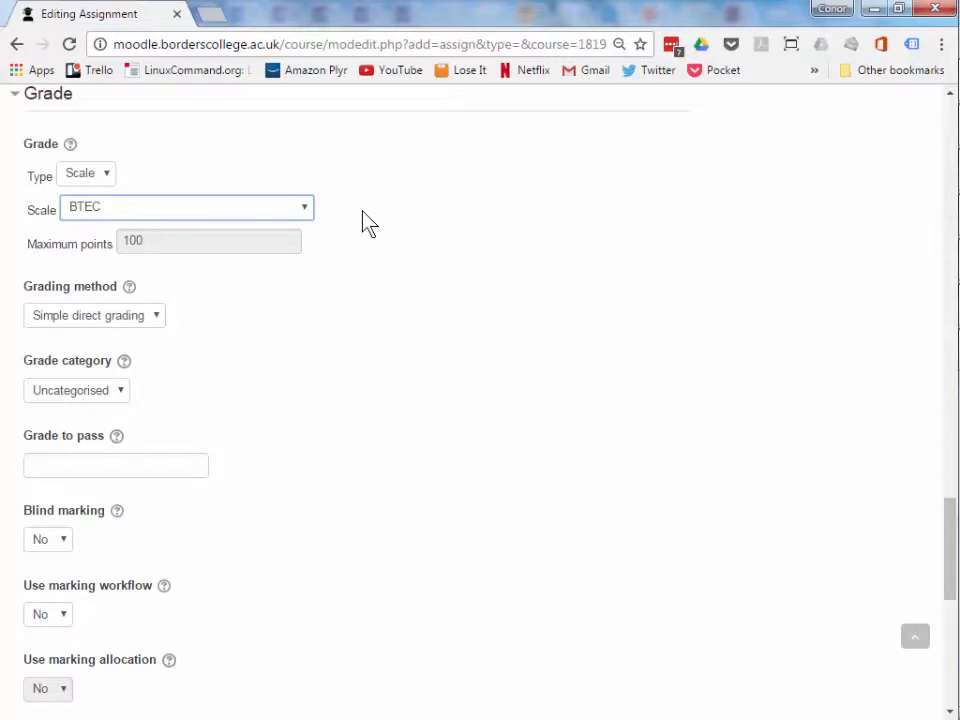
Set the grade type to Point and review the available grading methods and the marking options.
left_click(90, 178)
left_click(92, 228)
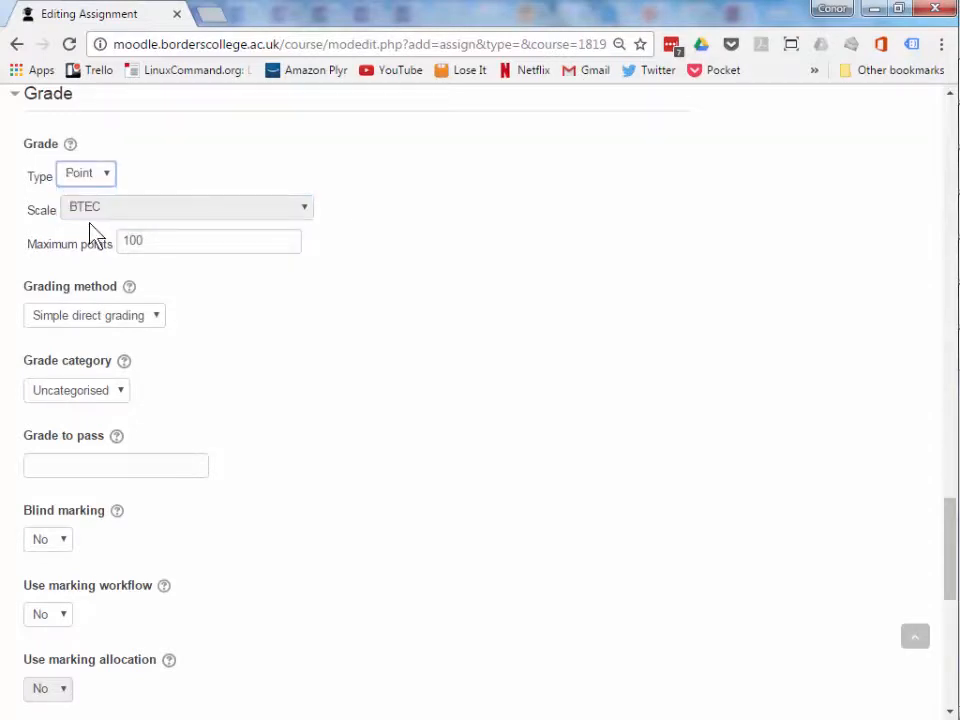
scroll(403, 289, "down", 3)
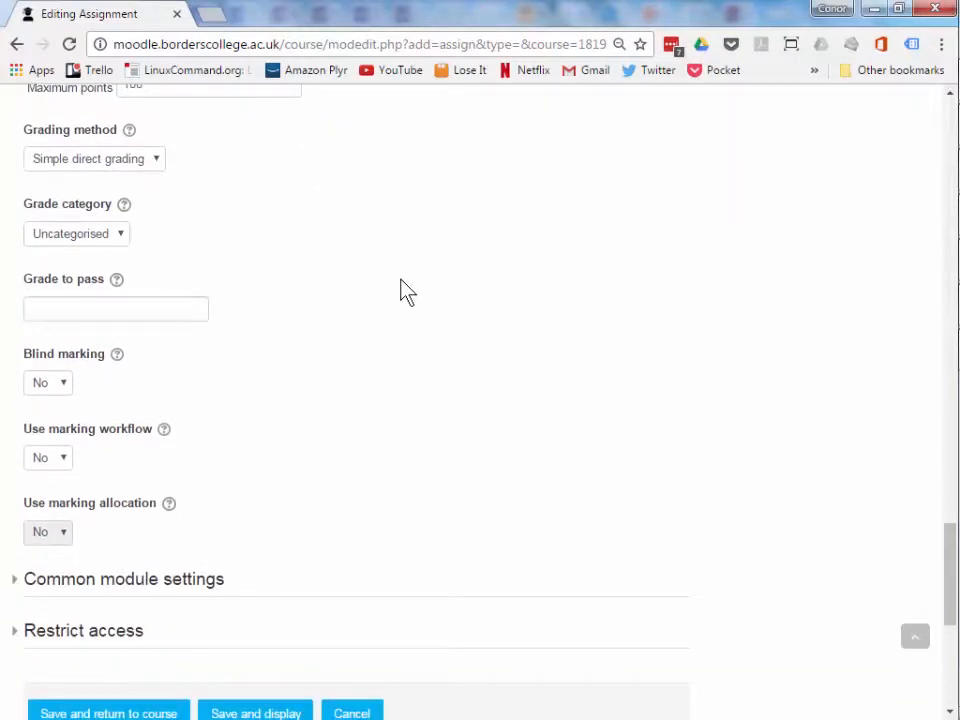
scroll(290, 218, "up", 1)
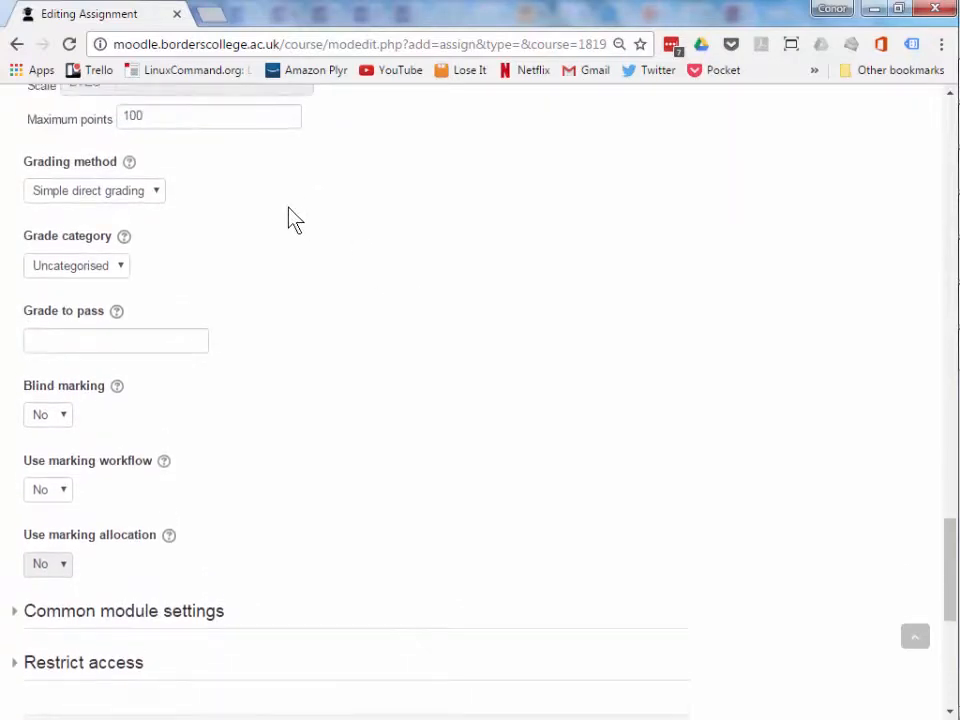
left_click(150, 228)
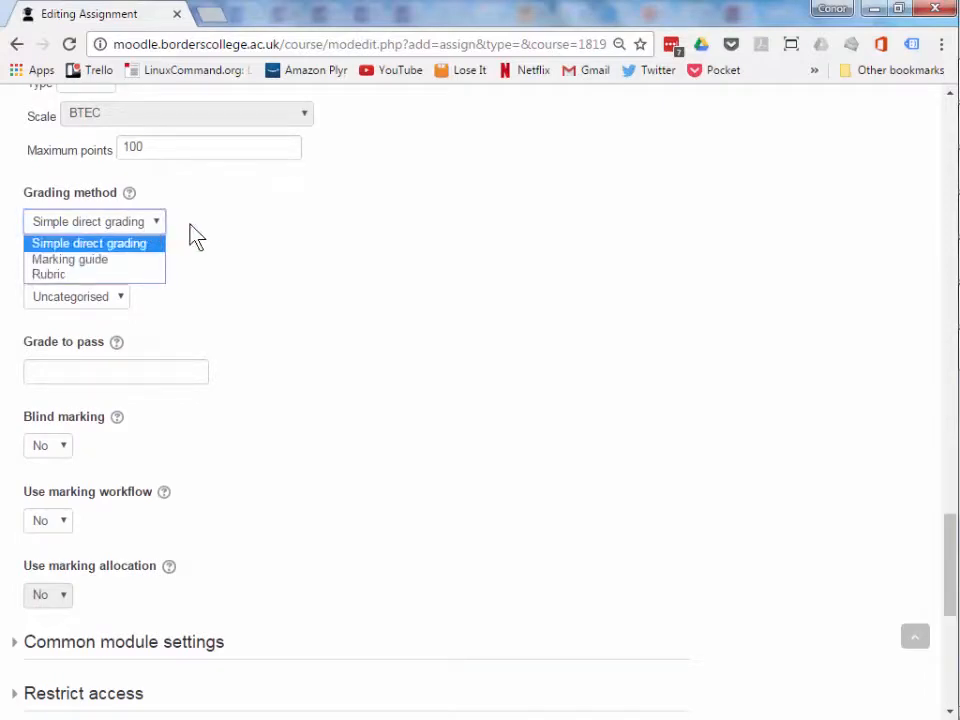
left_click(194, 232)
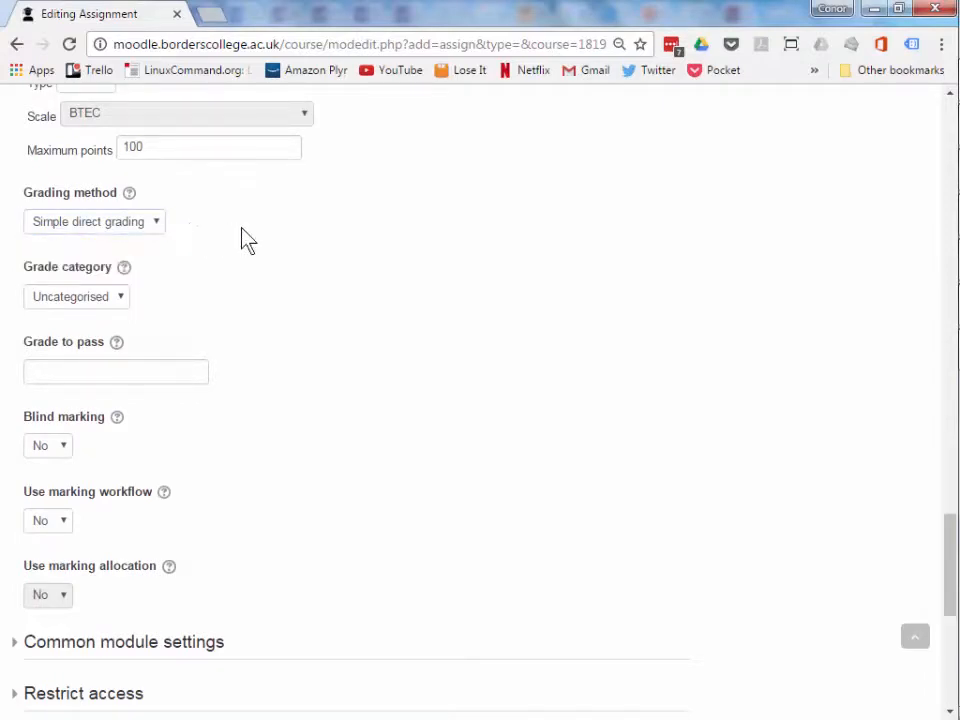
scroll(305, 245, "down", 2)
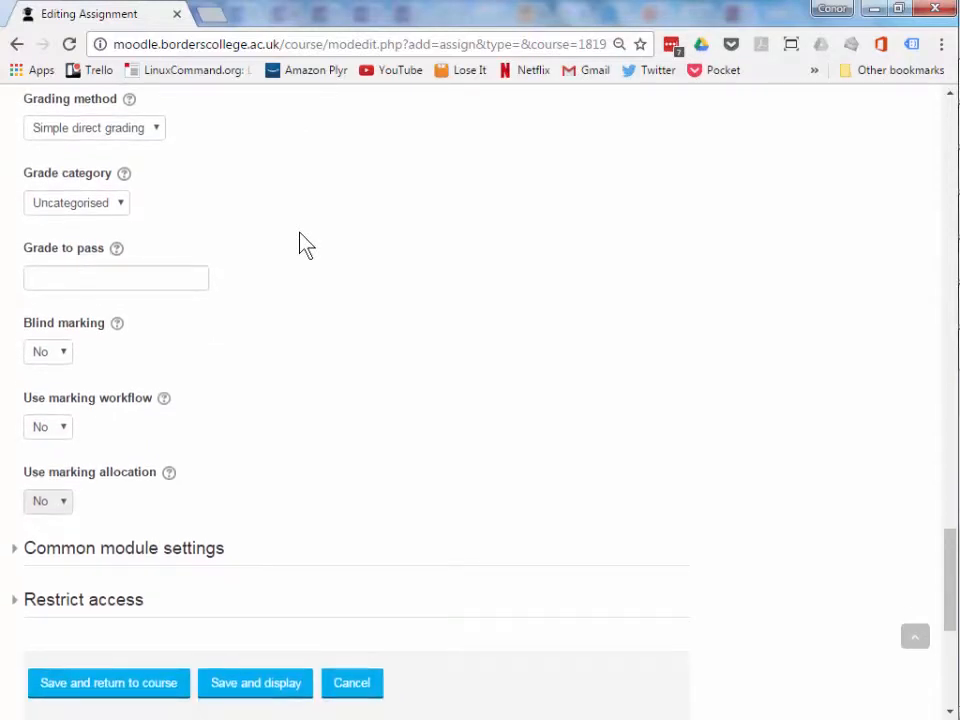
scroll(300, 246, "down", 2)
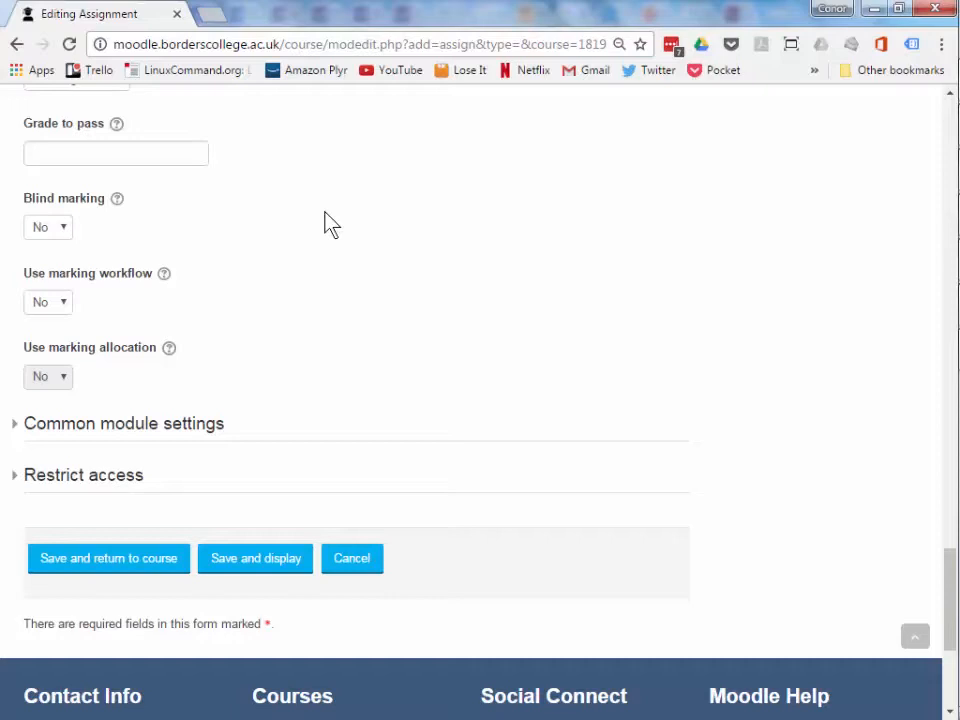
scroll(325, 222, "down", 1)
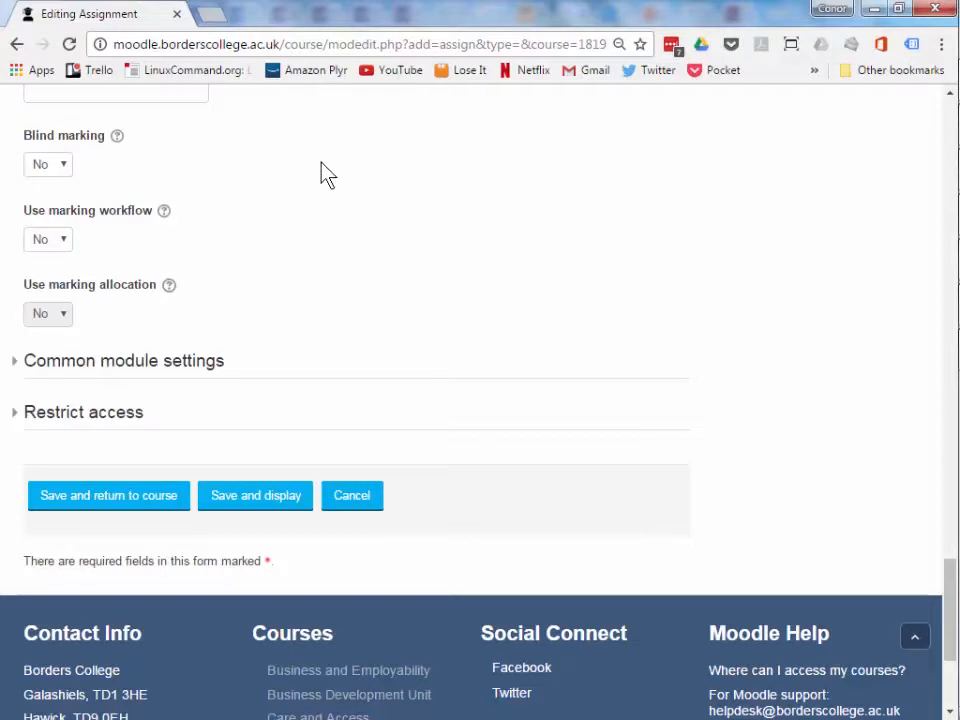
scroll(508, 214, "down", 1)
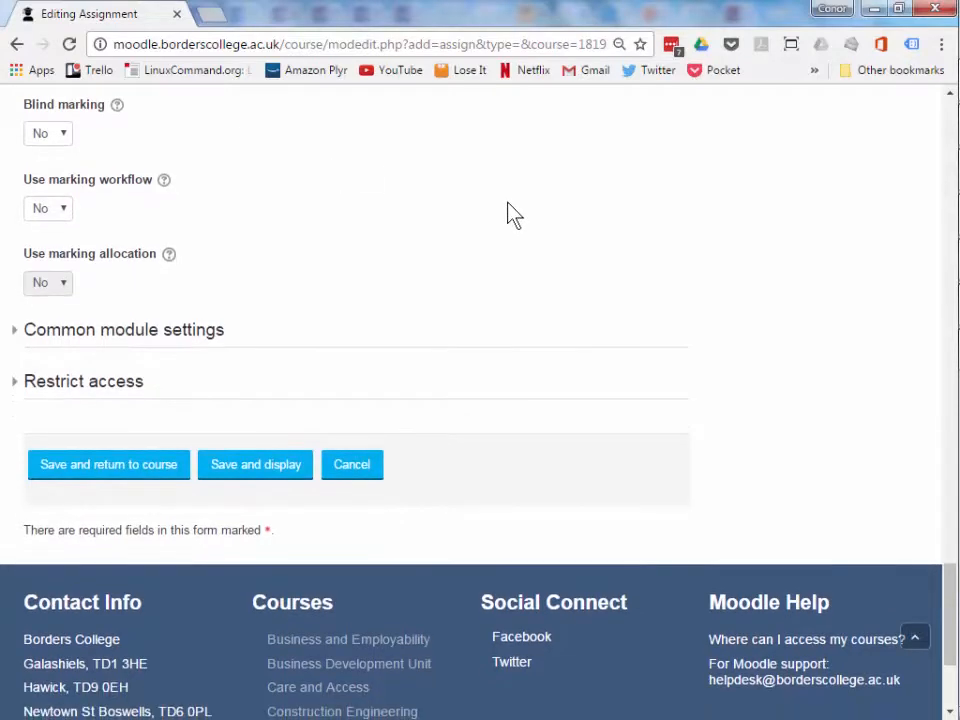
Review the visibility and group mode options in the common module settings, and the assignment's access restrictions.
left_click(160, 332)
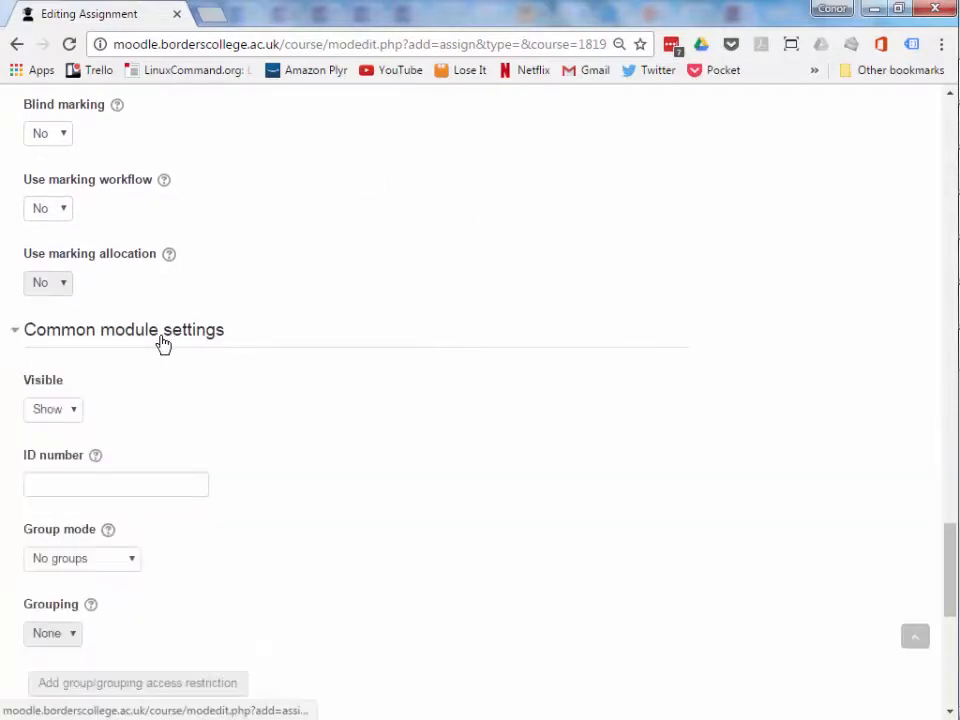
scroll(370, 468, "down", 3)
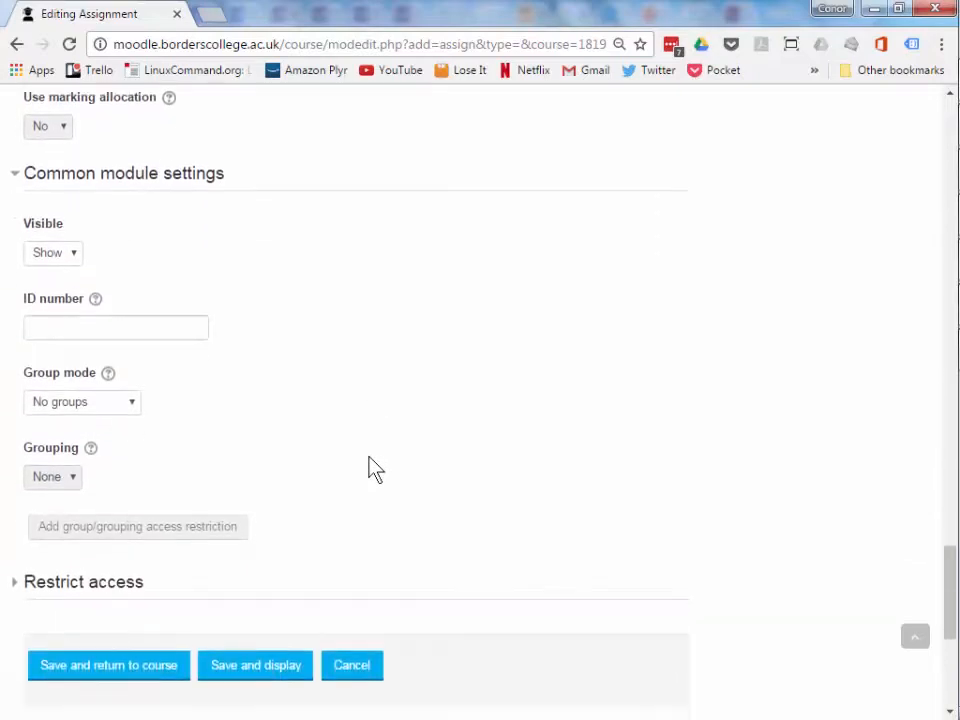
left_click(68, 257)
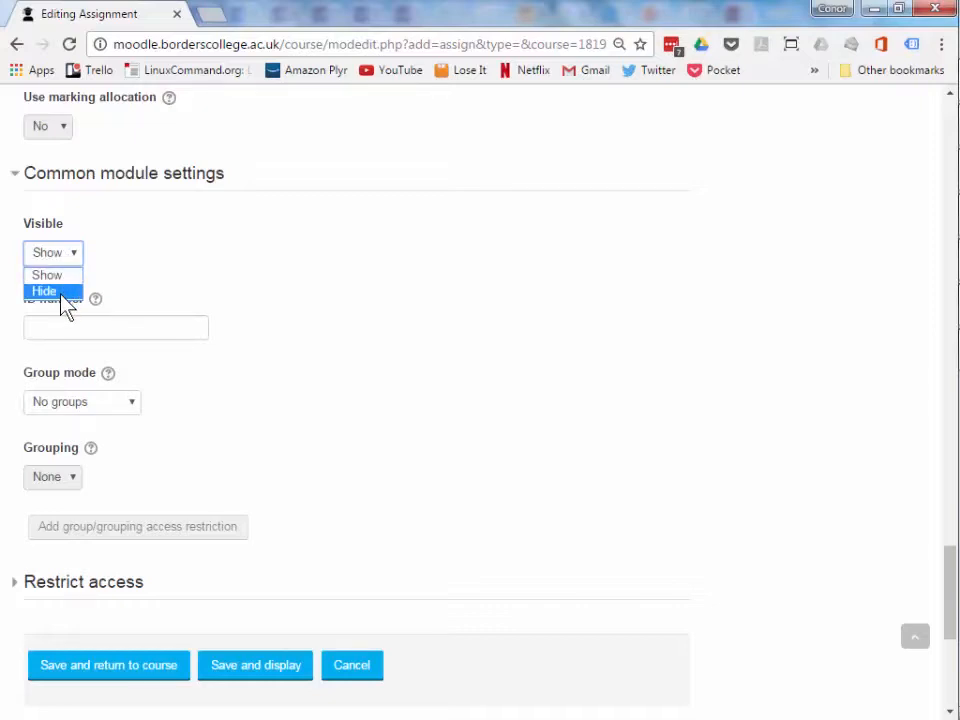
left_click(127, 248)
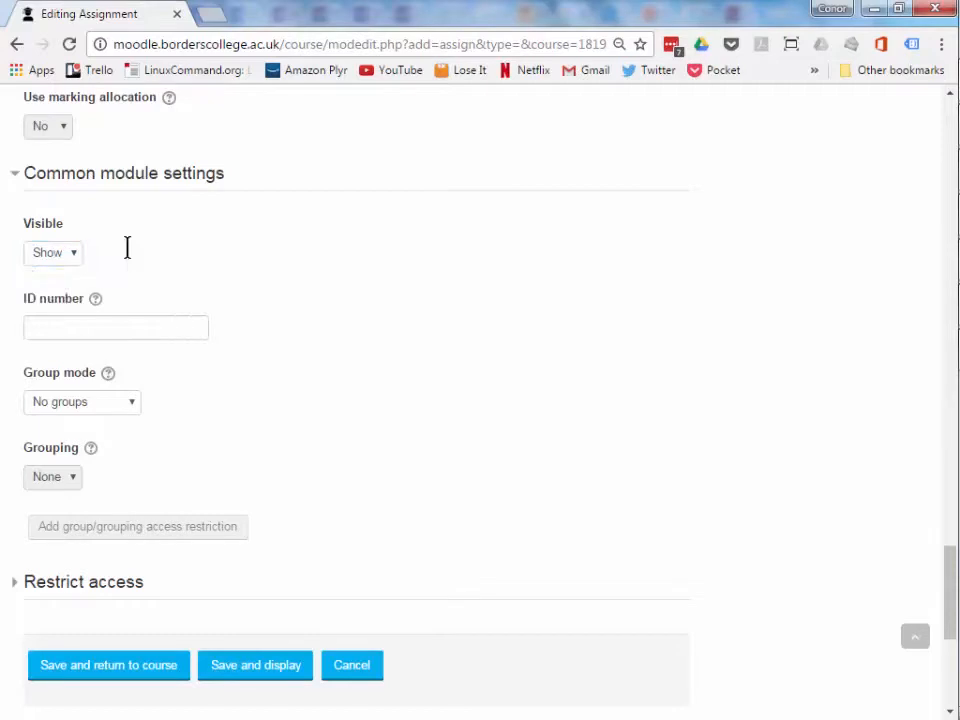
left_click(121, 413)
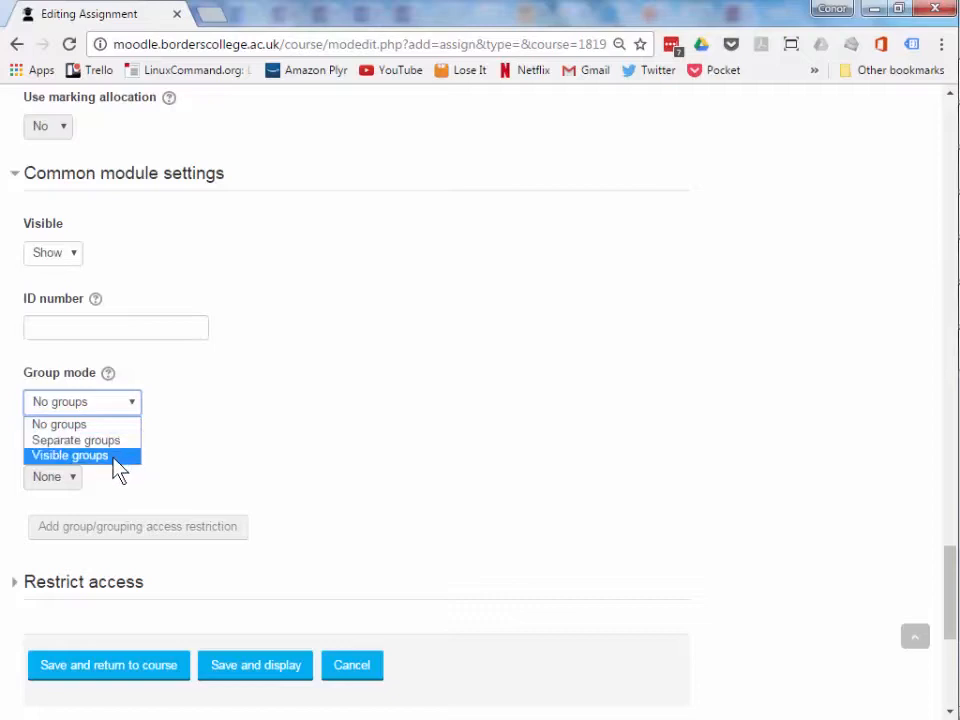
left_click(247, 431)
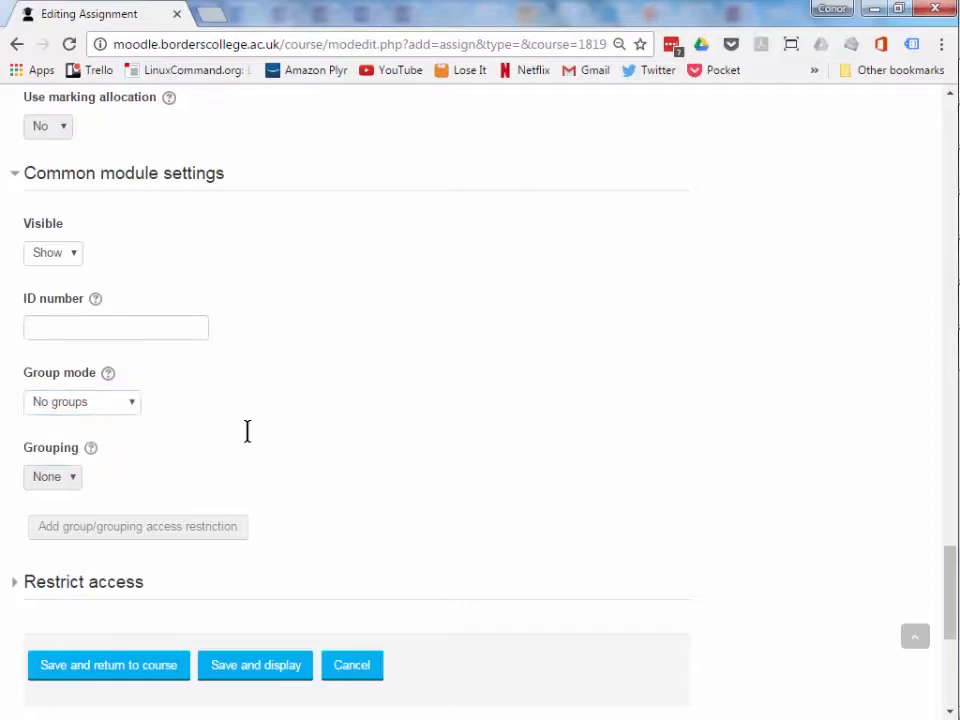
scroll(247, 431, "up", 1)
scroll(247, 431, "down", 3)
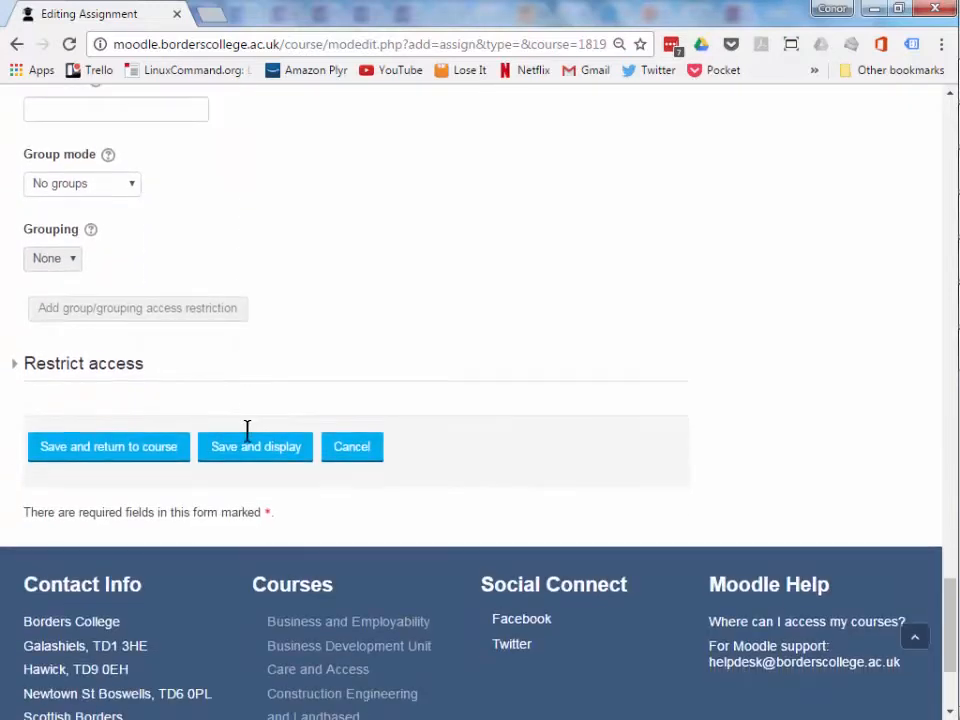
left_click(58, 366)
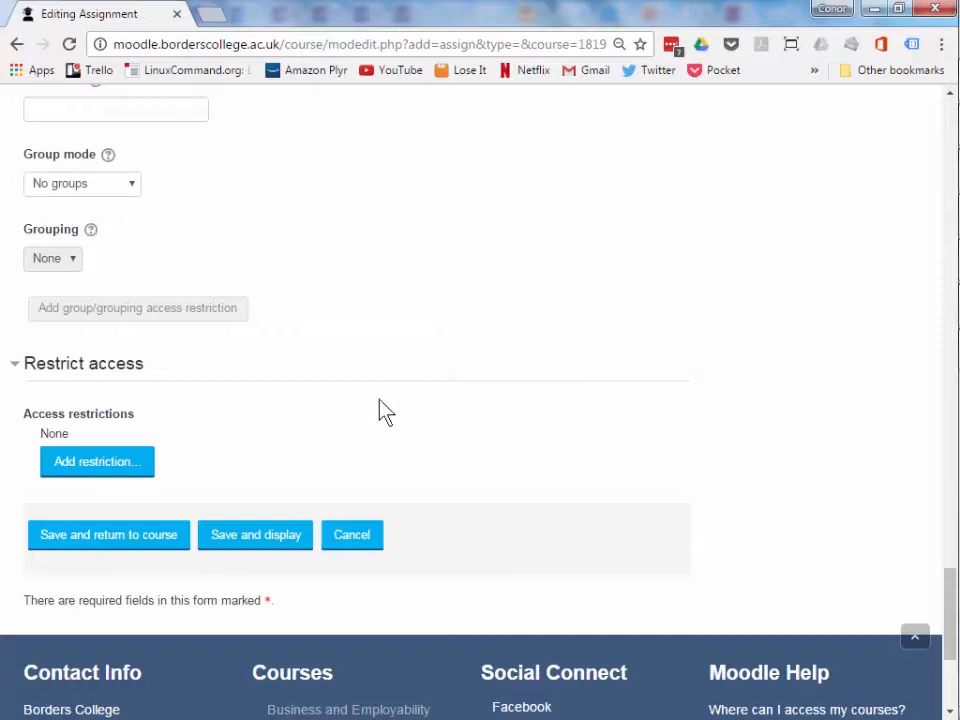
Save and display the assignment, and review its grading summary and submission status.
left_click(240, 542)
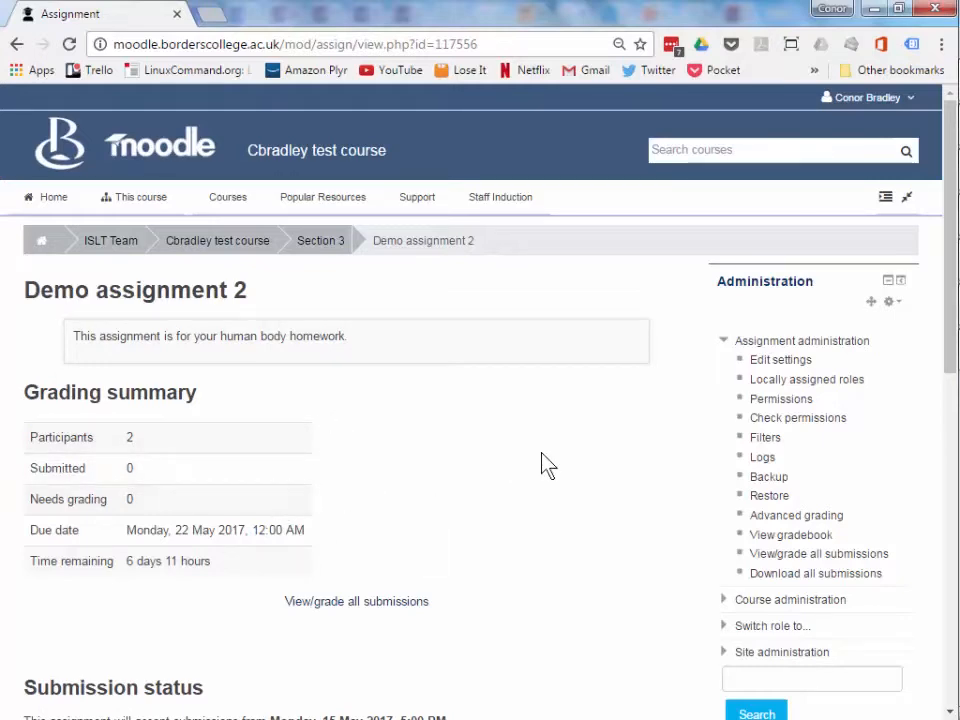
scroll(542, 463, "down", 2)
scroll(541, 463, "up", 2)
scroll(548, 535, "down", 4)
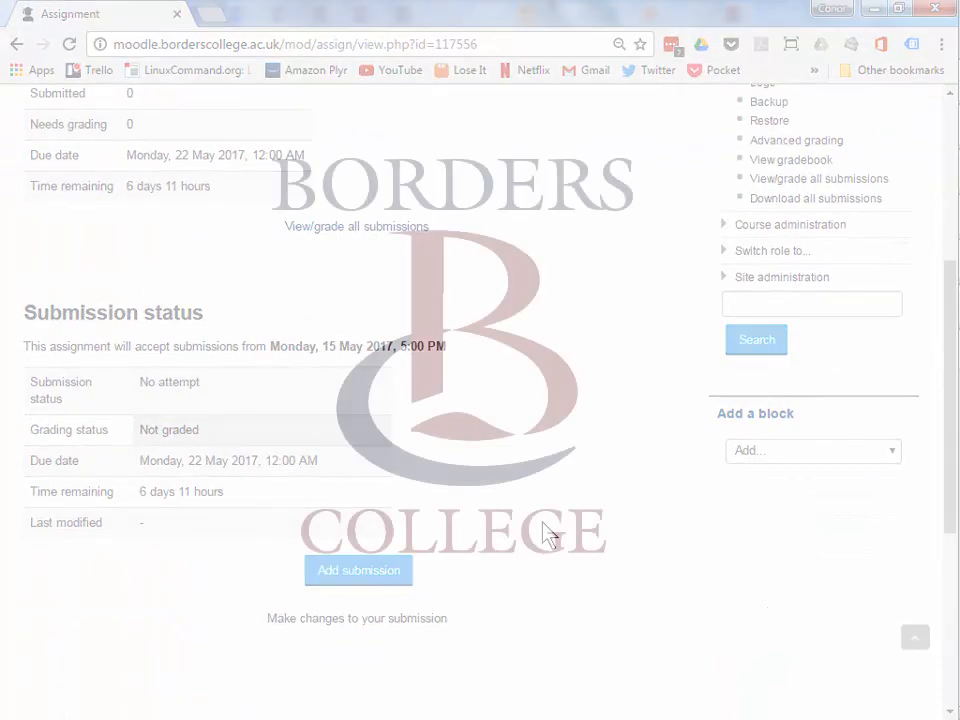